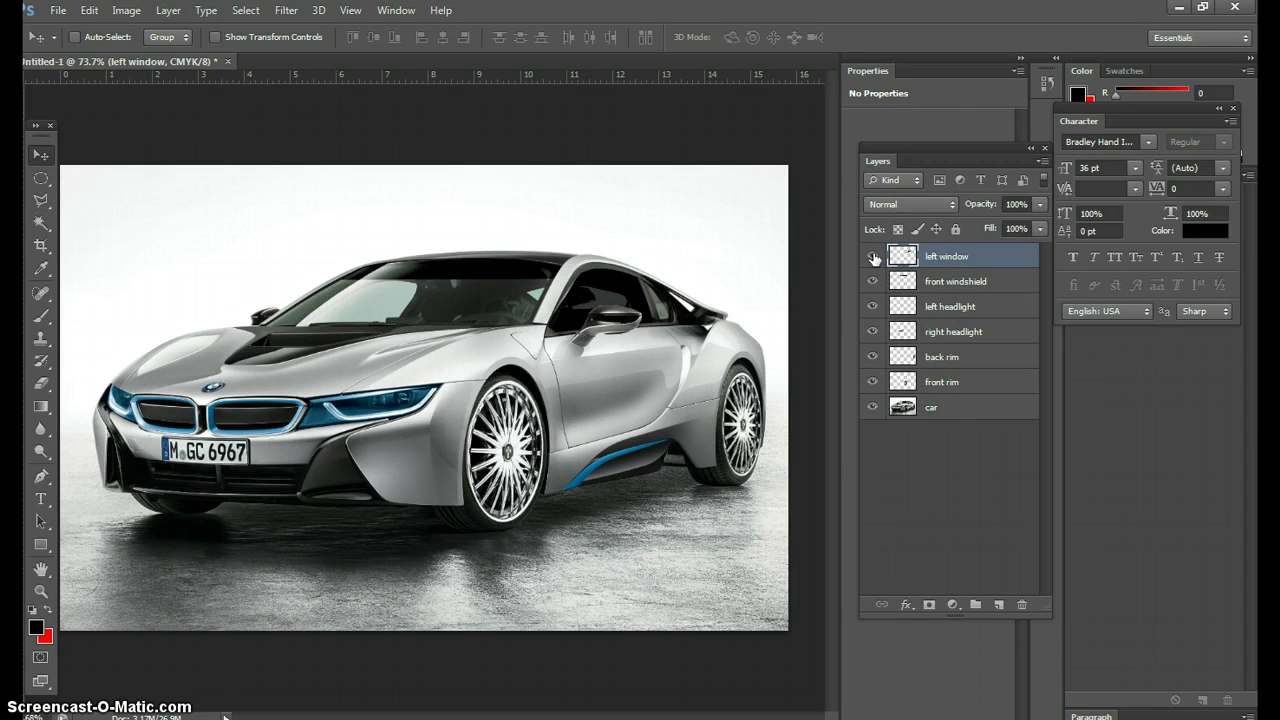
Step: Toggle the visibility of the left window layer to compare the tinted side window with the original
left_click(873, 258)
left_click(873, 258)
left_click(873, 258)
left_click(873, 258)
left_click(873, 258)
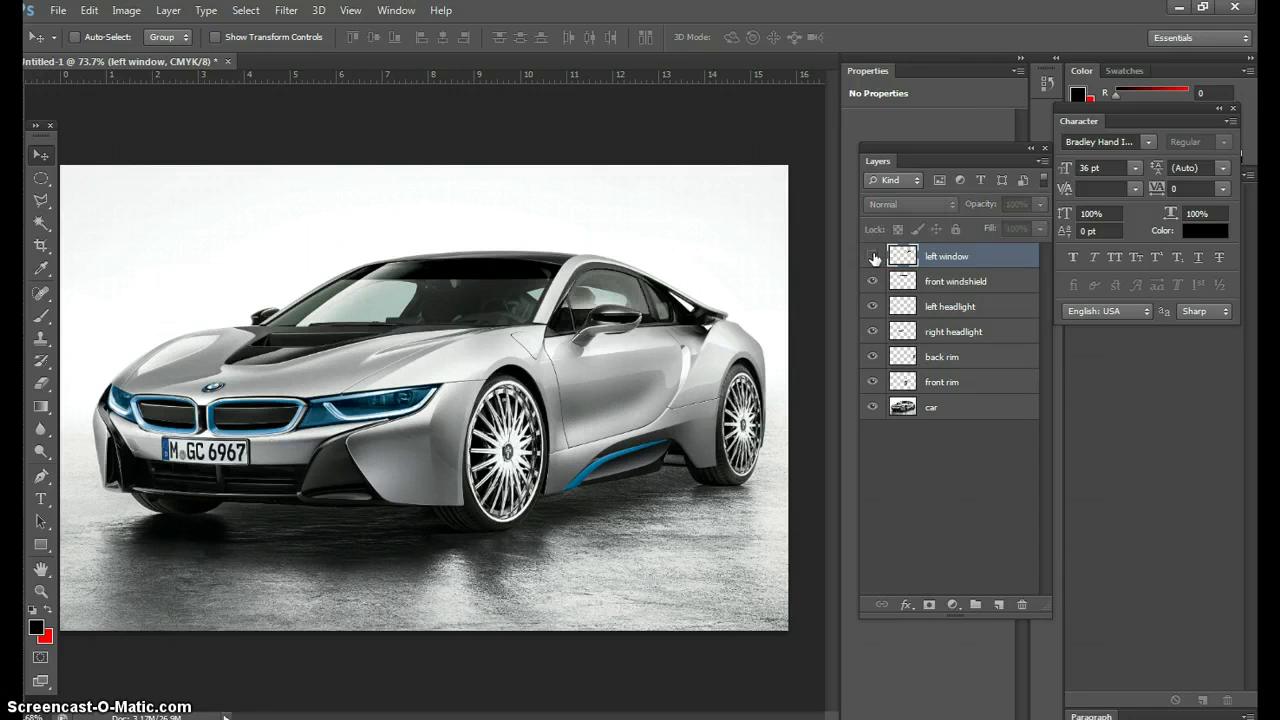
left_click(873, 260)
Step: Hide the front windshield, left headlight, right headlight, back rim and front rim layers to examine the original car
left_click(875, 285)
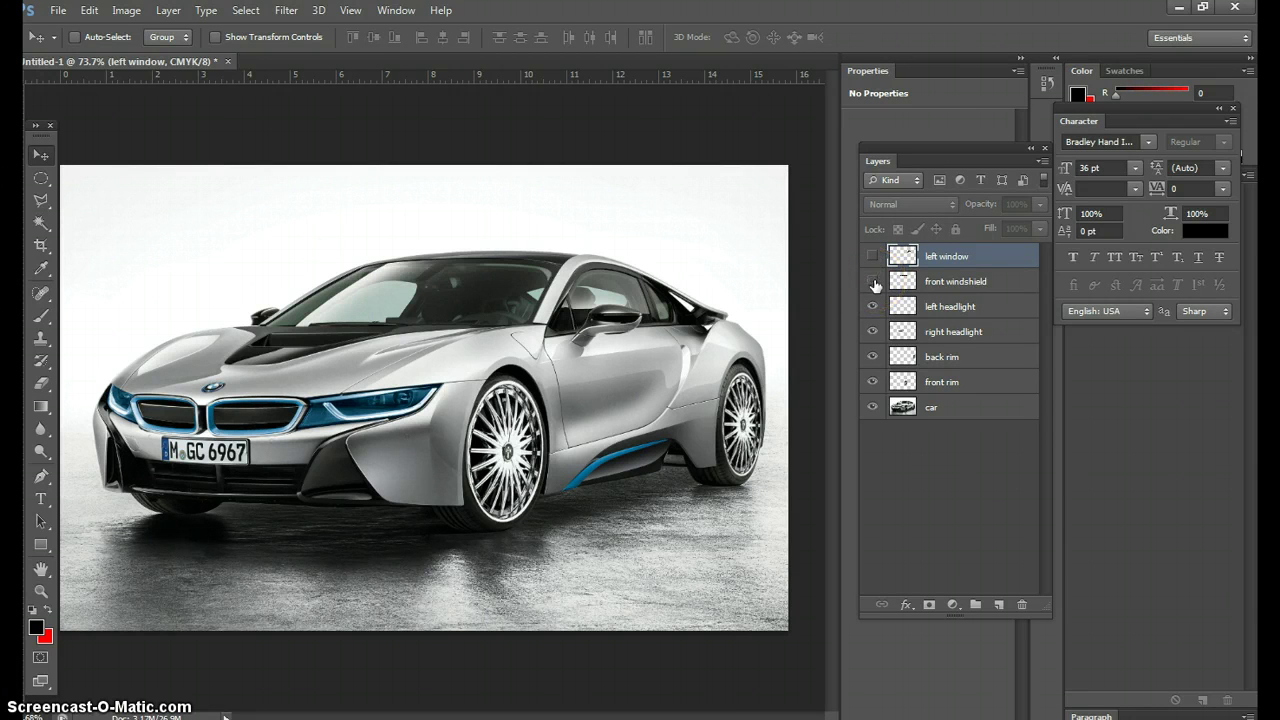
left_click(873, 286)
left_click(873, 308)
left_click(873, 308)
left_click(873, 331)
left_click(872, 357)
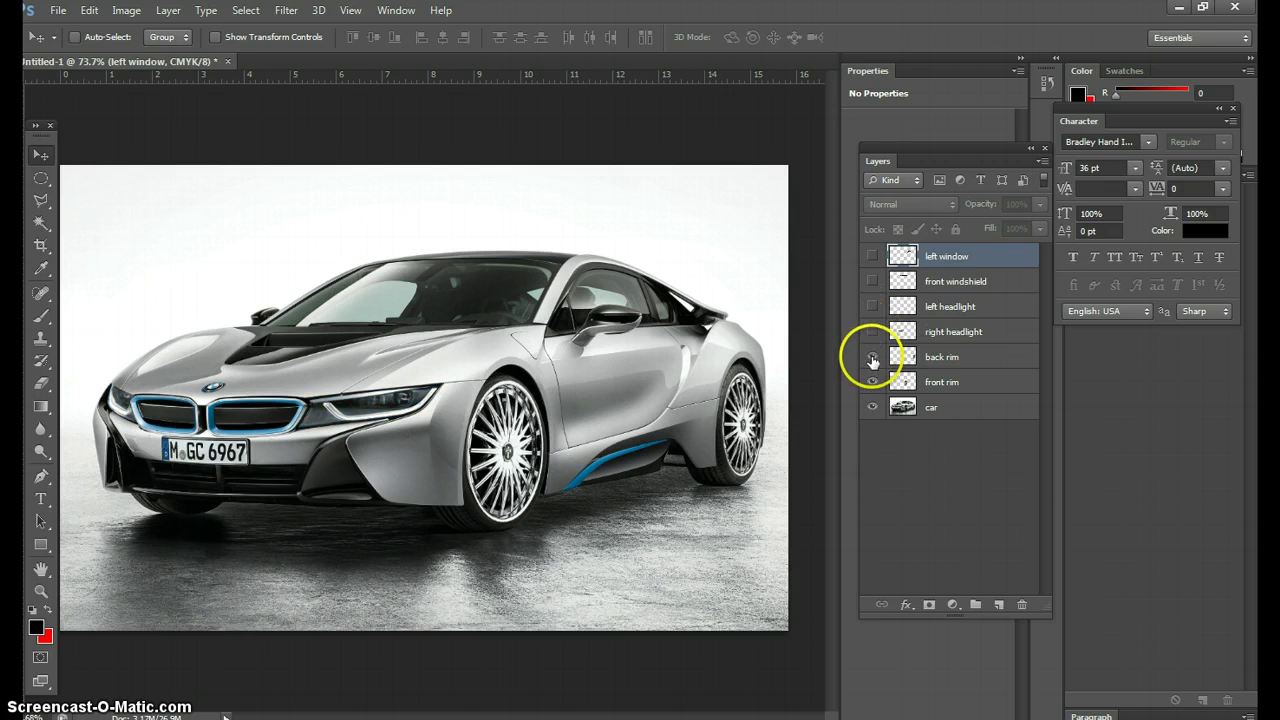
left_click(872, 352)
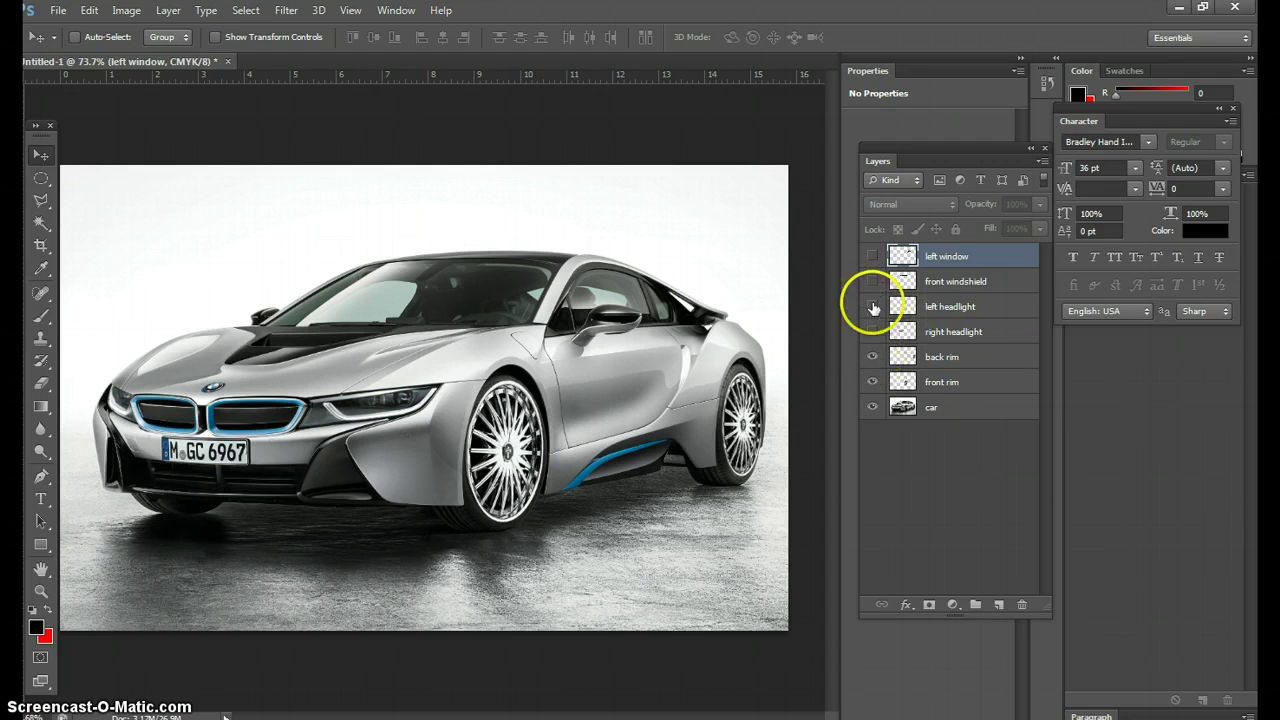
left_click(873, 357)
left_click(871, 382)
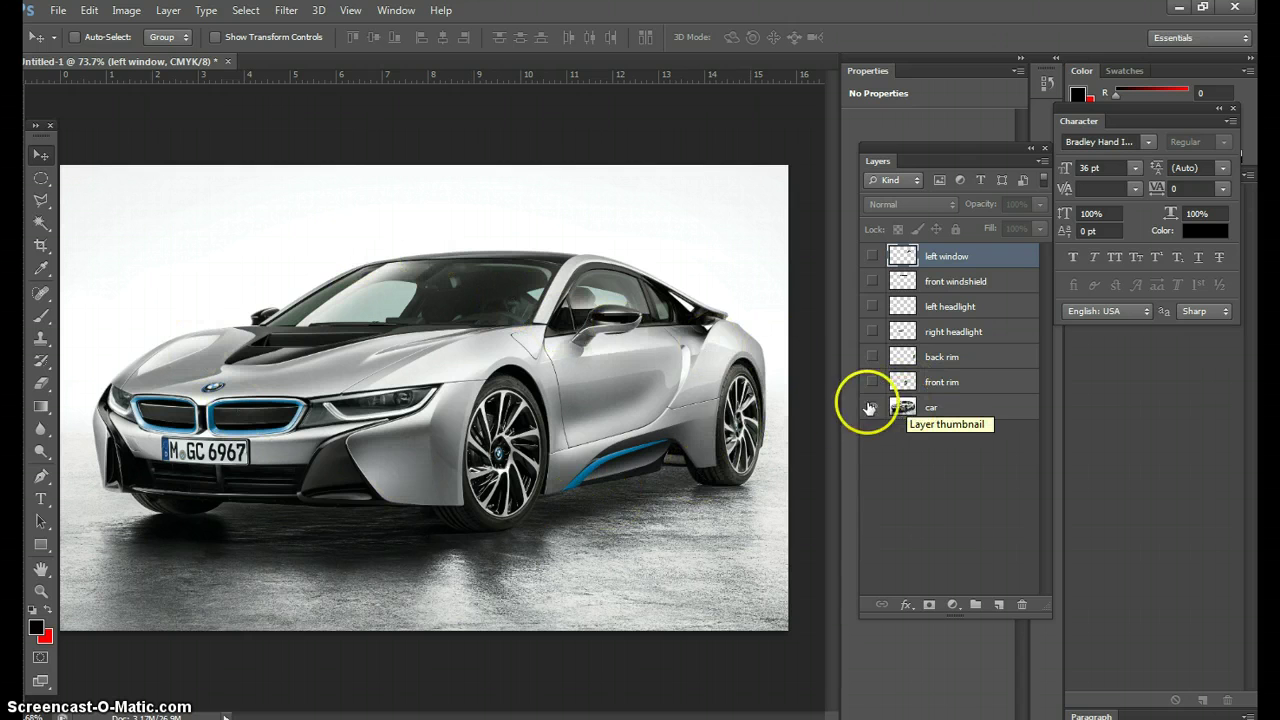
Step: Show all the hidden rim, headlight, windshield and window layers again
left_click(871, 382)
left_click(872, 357)
left_click(872, 256)
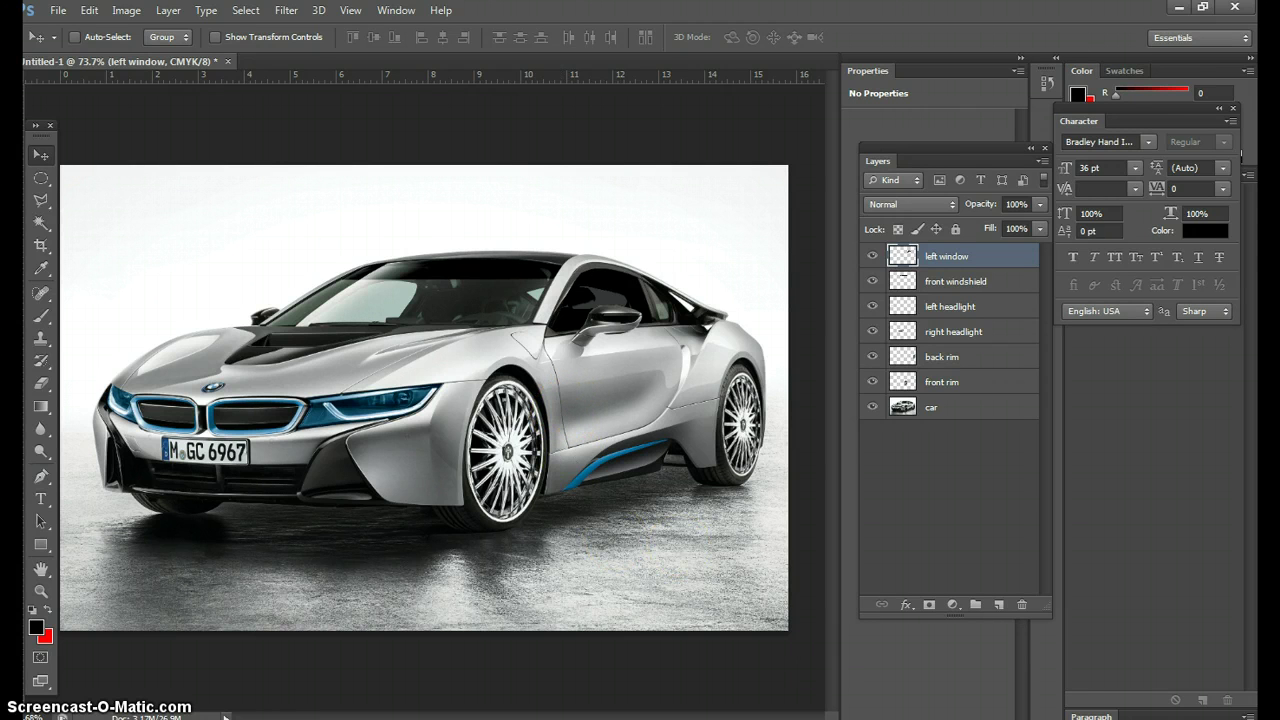
Step: Bring the screen capture of the browser's tiger photo into the Photoshop car document as a new layer and set its opacity to 51%
key("alt+Tab")
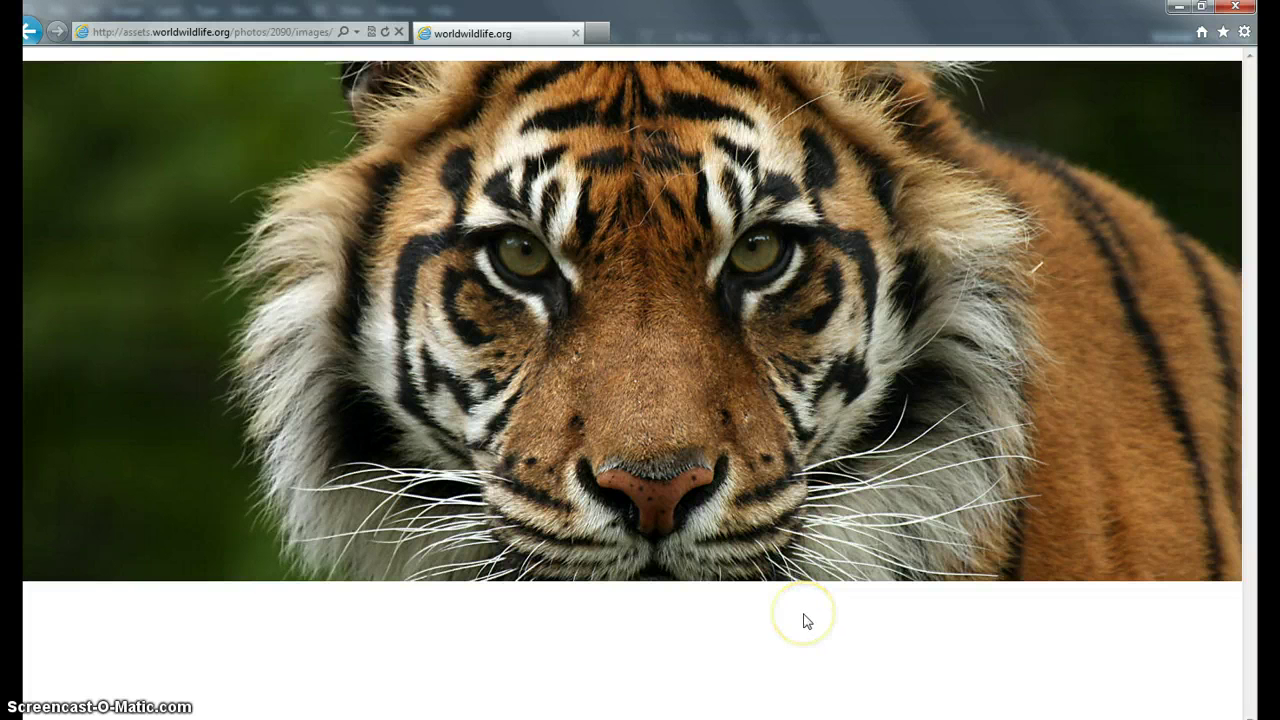
key("alt+Tab")
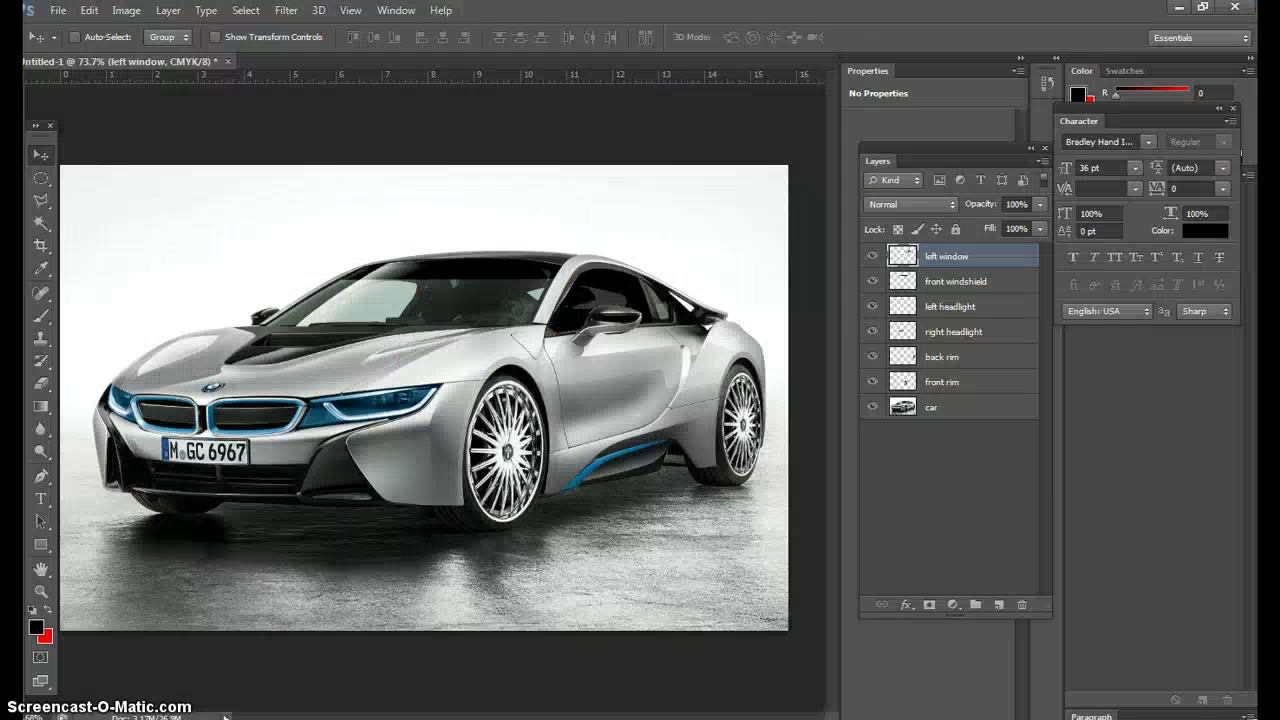
left_click(90, 12)
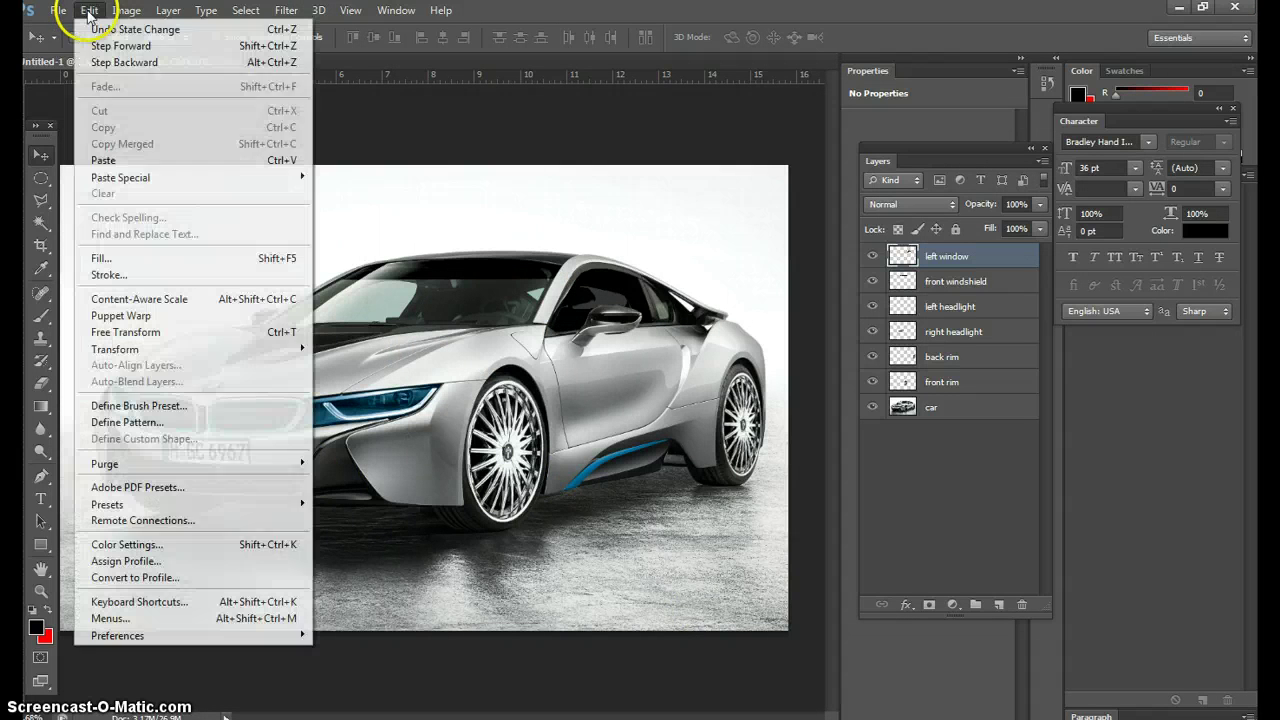
left_click(104, 161)
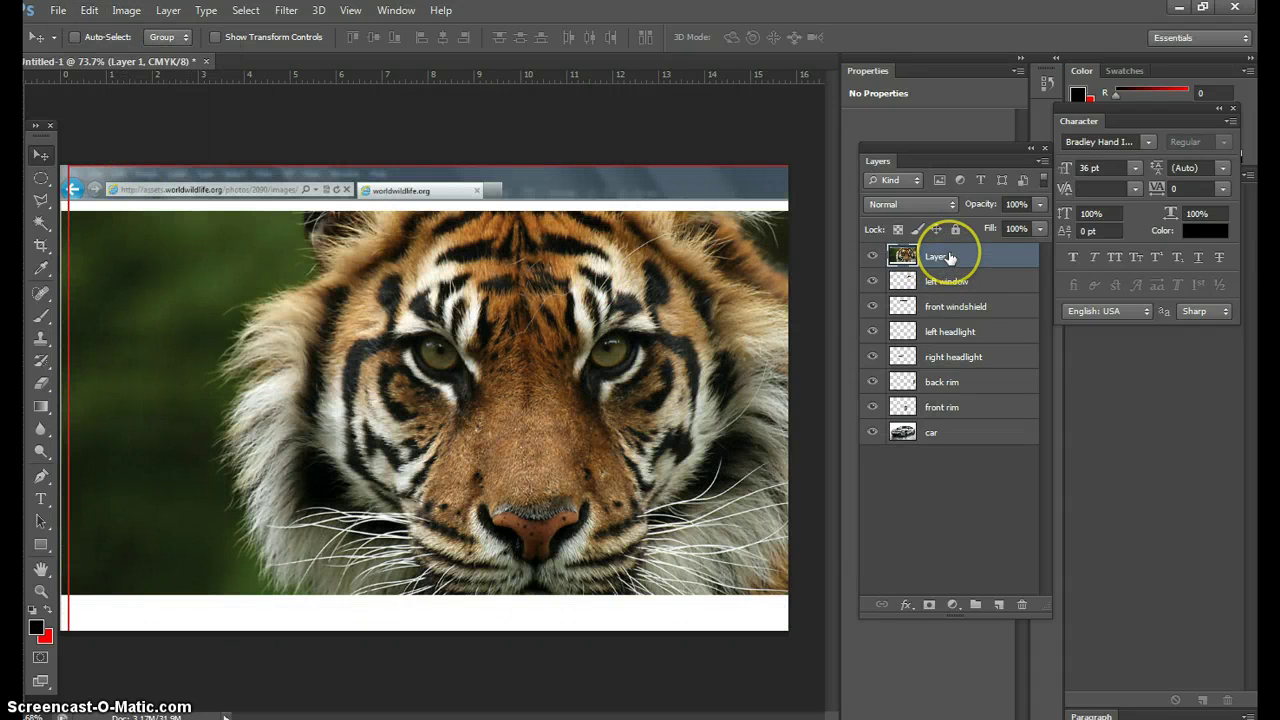
left_click(1037, 206)
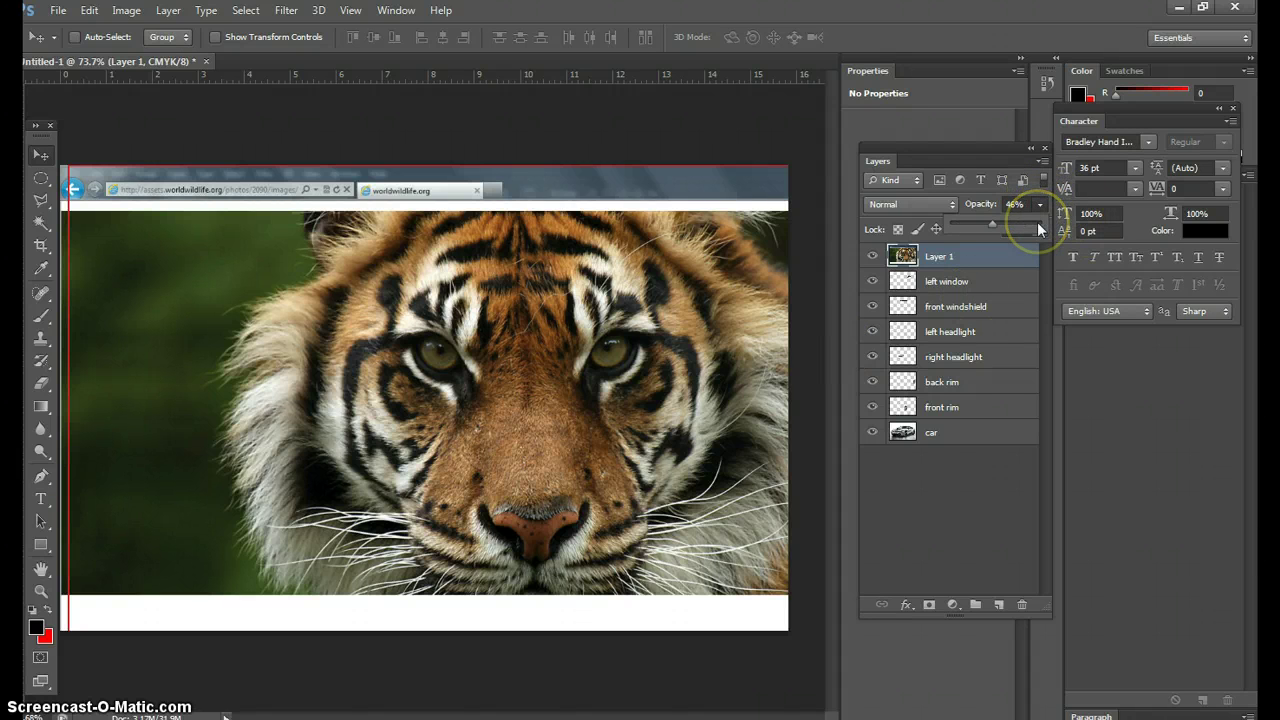
left_click_drag(992, 224, 996, 224)
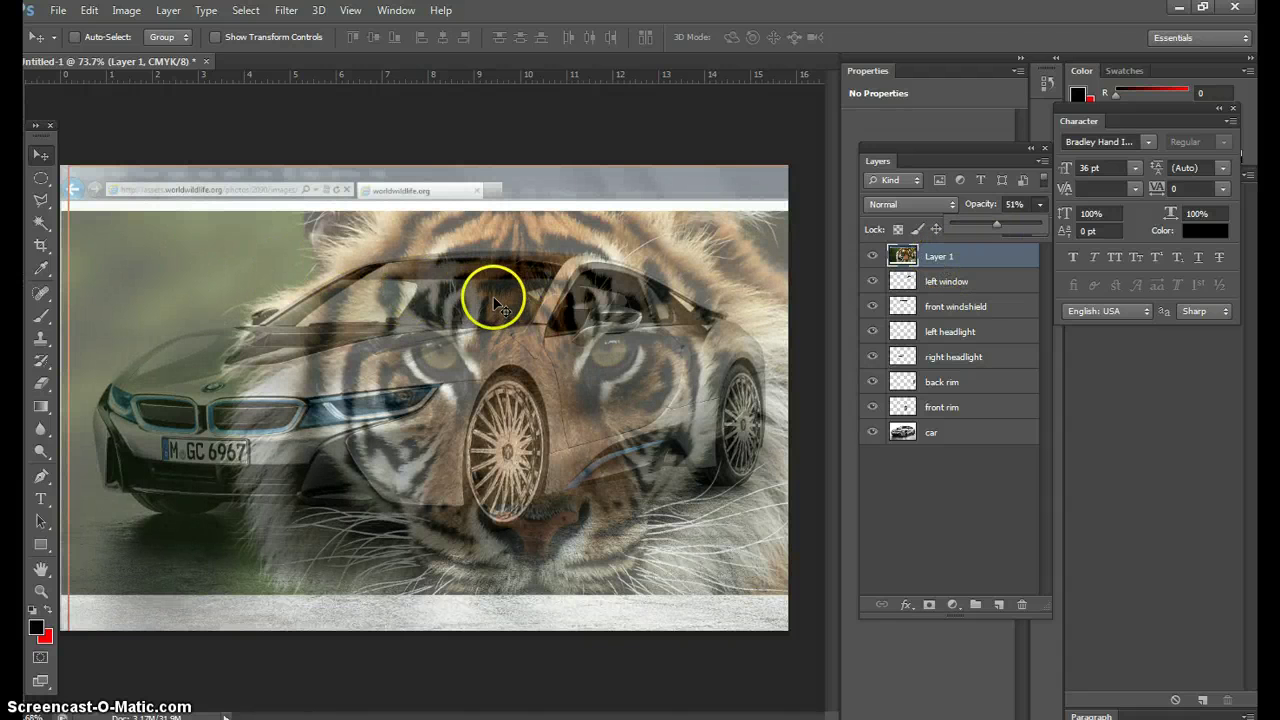
Step: Free-transform the tiger layer to about 51% width and 43% height, placing the tiger over the car's front fender and door
key("ctrl+t")
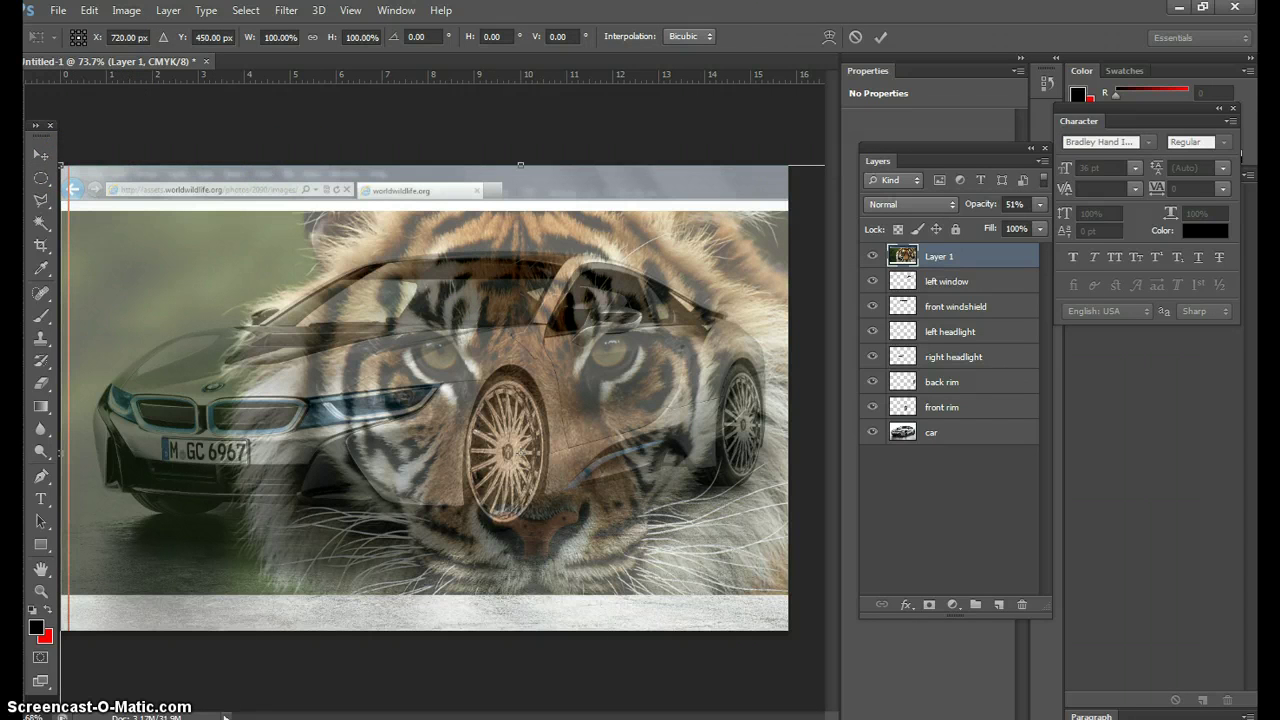
key("Return")
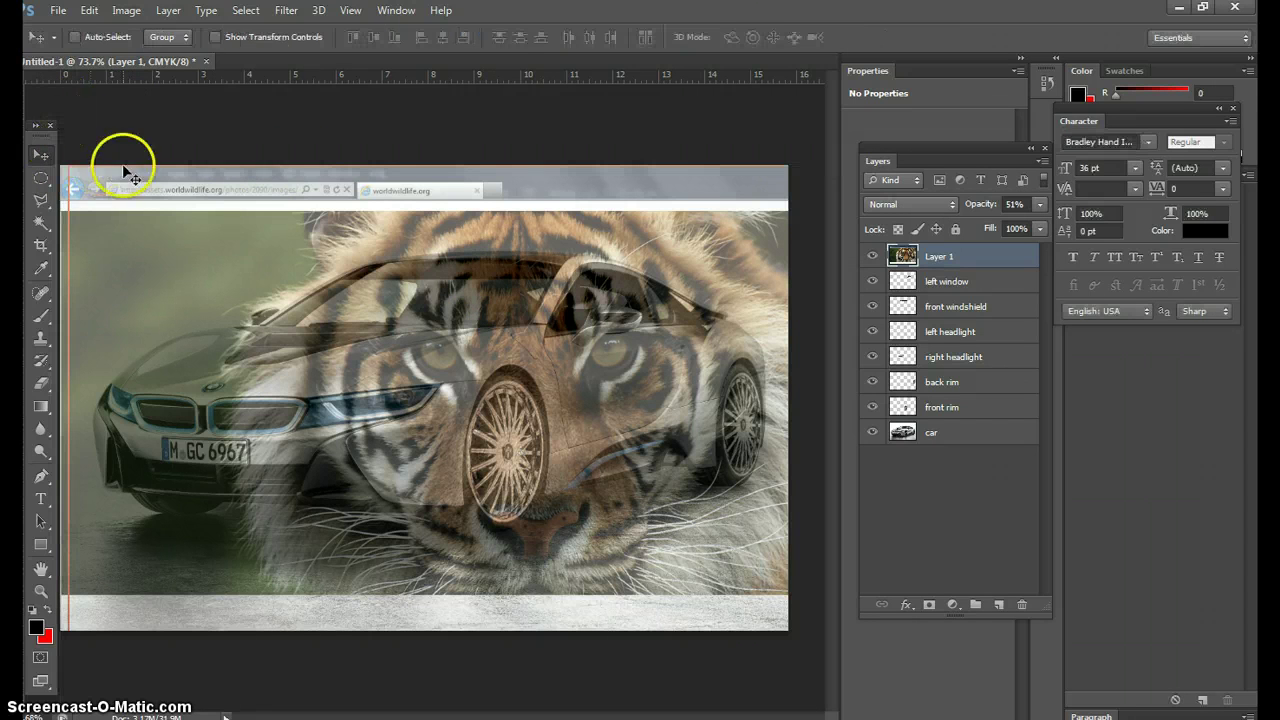
left_click(89, 10)
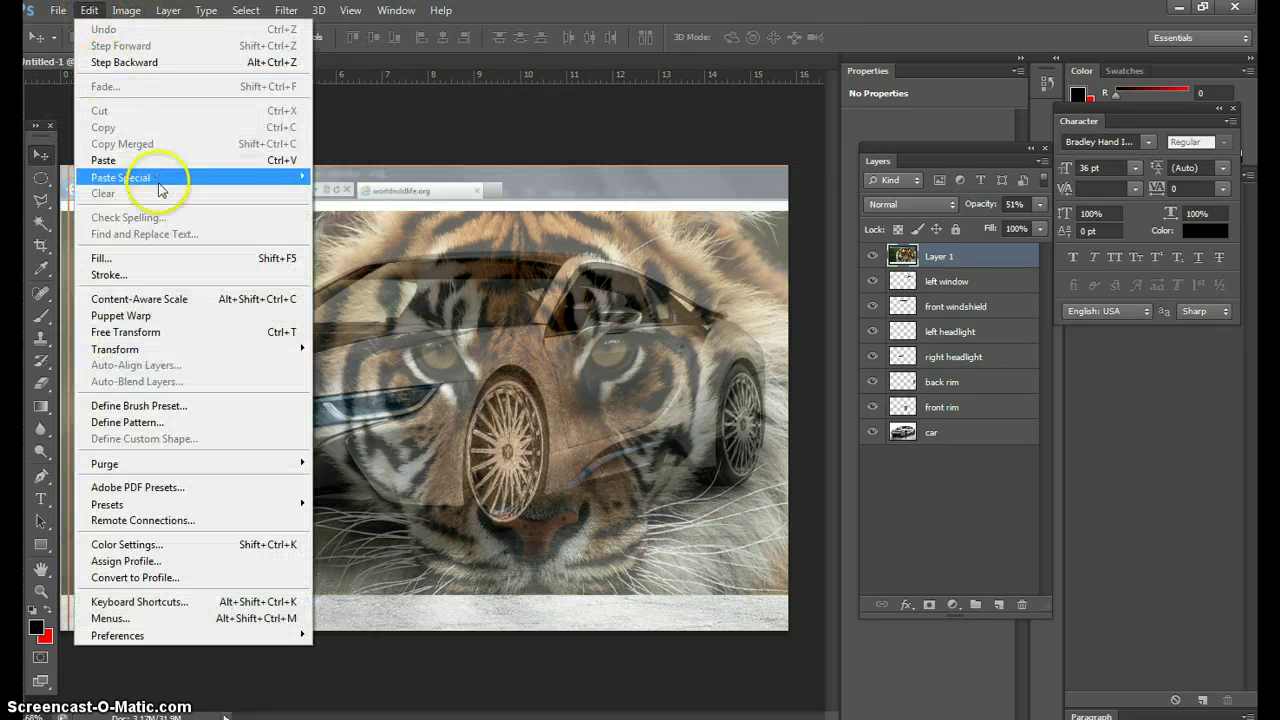
left_click(292, 334)
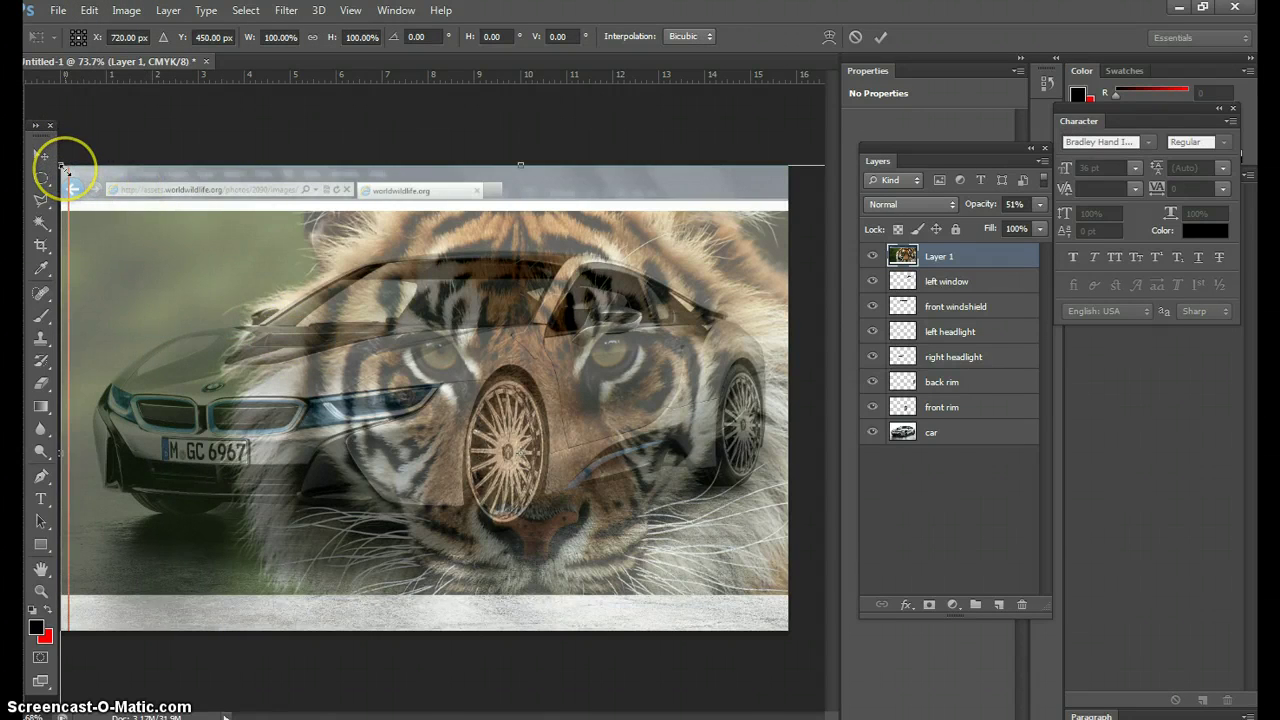
left_click_drag(63, 166, 562, 537)
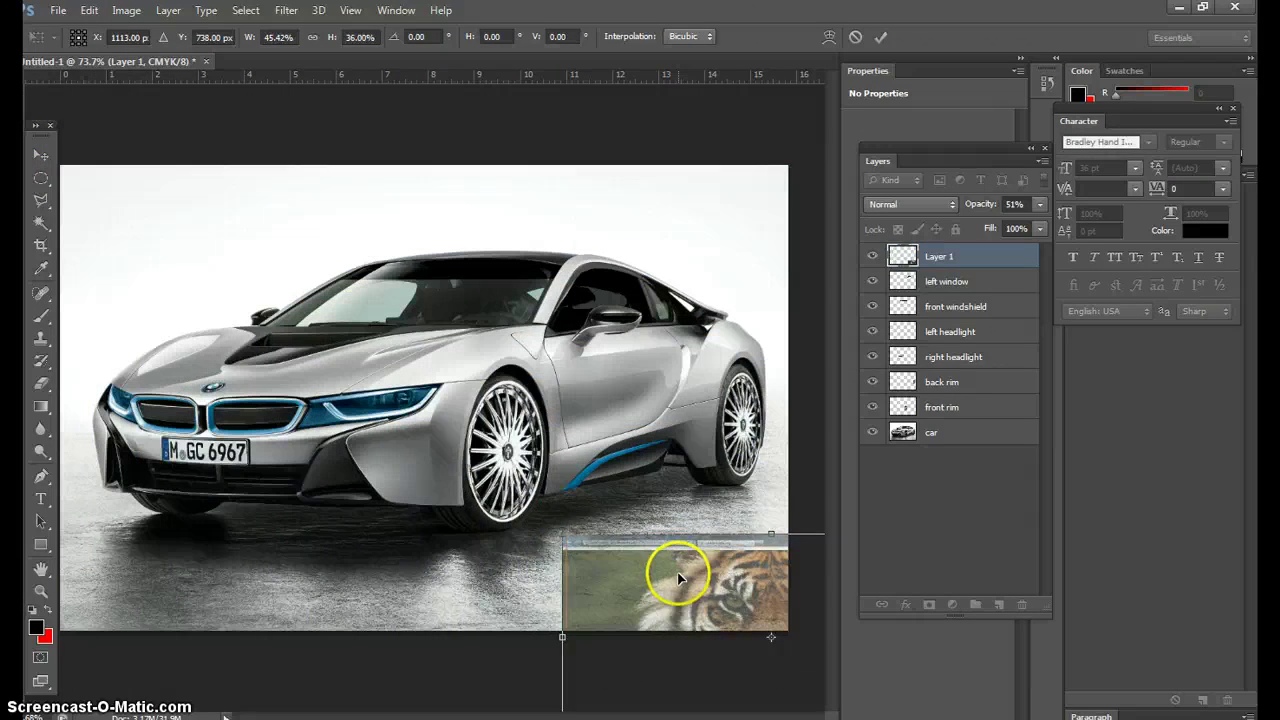
left_click_drag(678, 572, 350, 337)
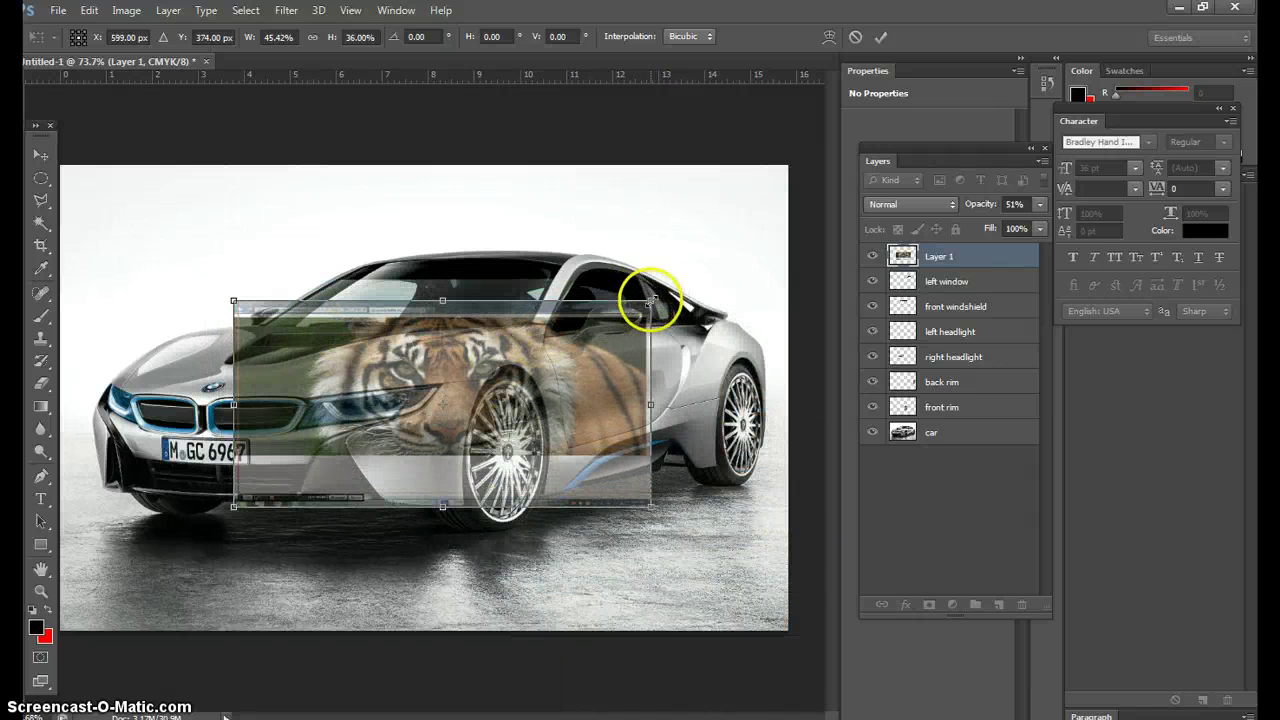
left_click_drag(651, 299, 706, 259)
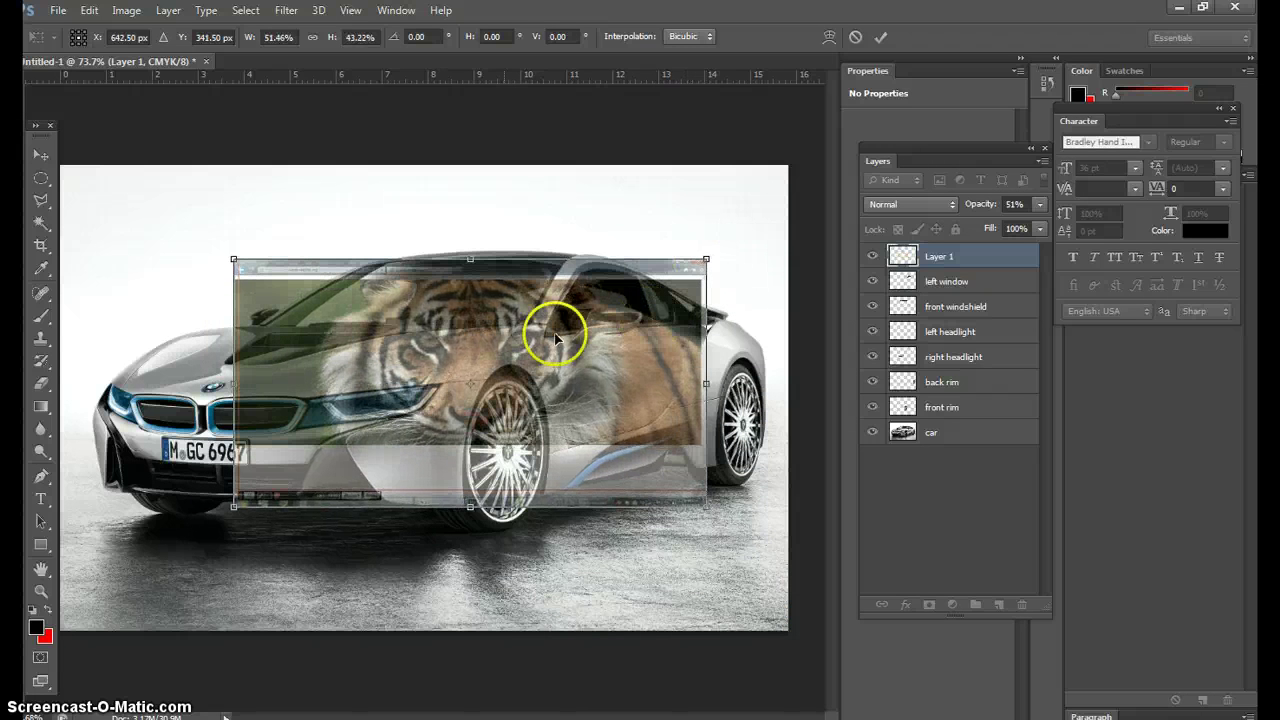
left_click_drag(489, 327, 467, 350)
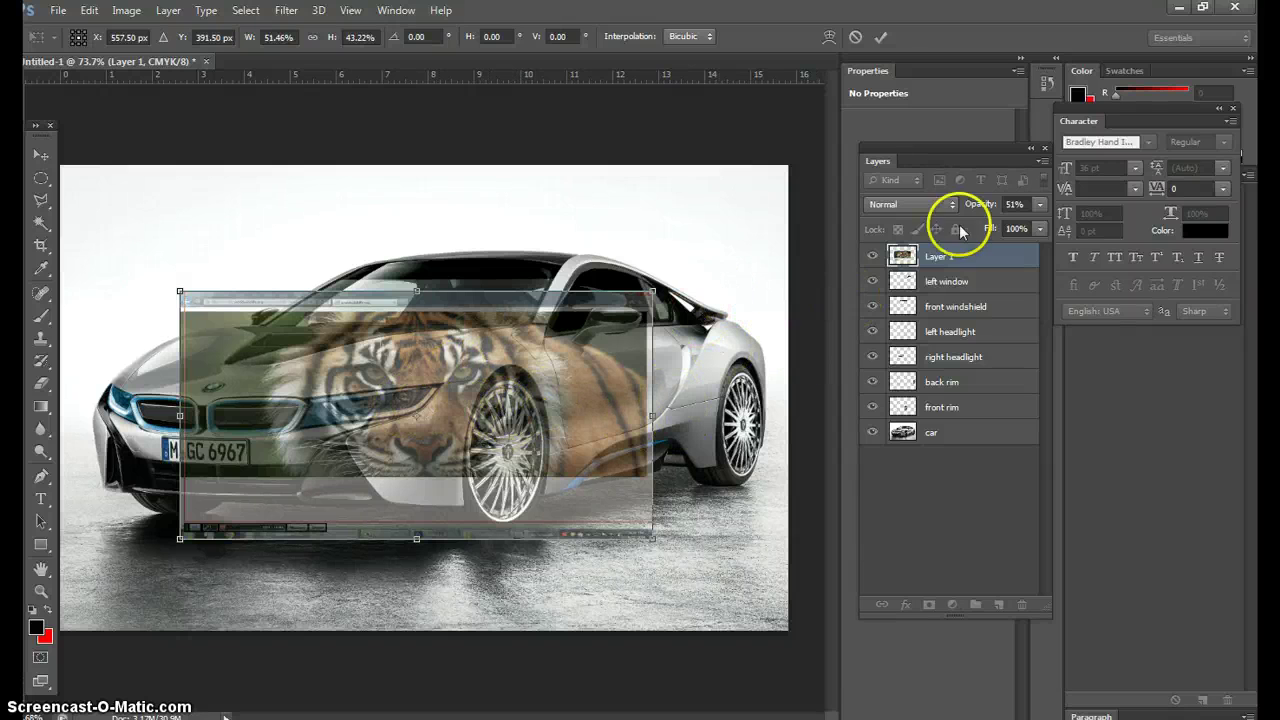
Step: Set the tiger layer's opacity to 40% and apply the transformation
left_click(1041, 206)
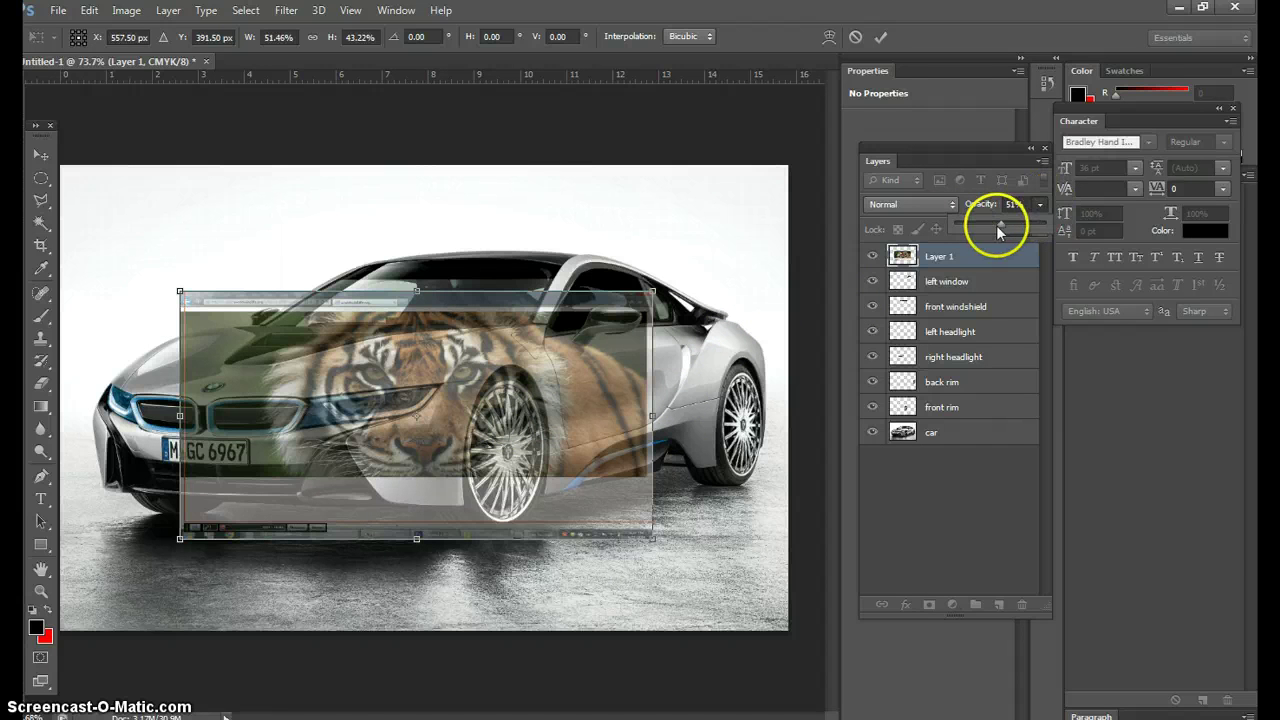
left_click_drag(1001, 224, 1044, 224)
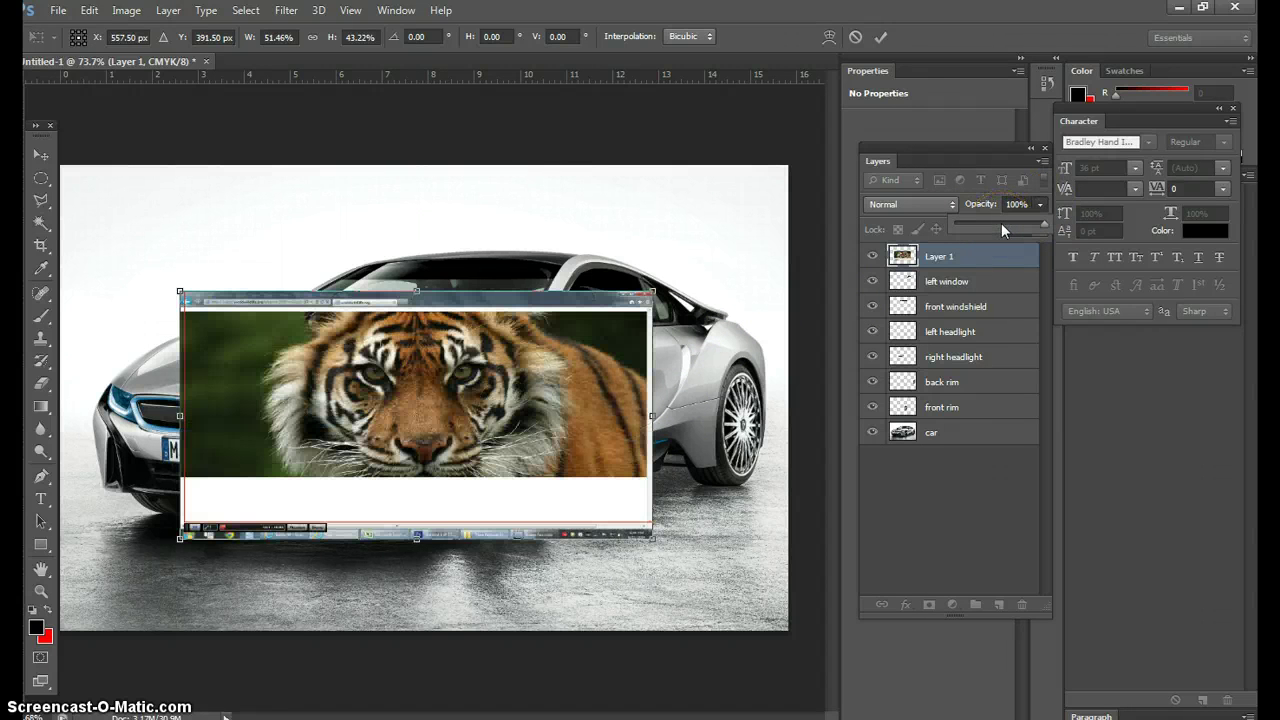
type("64")
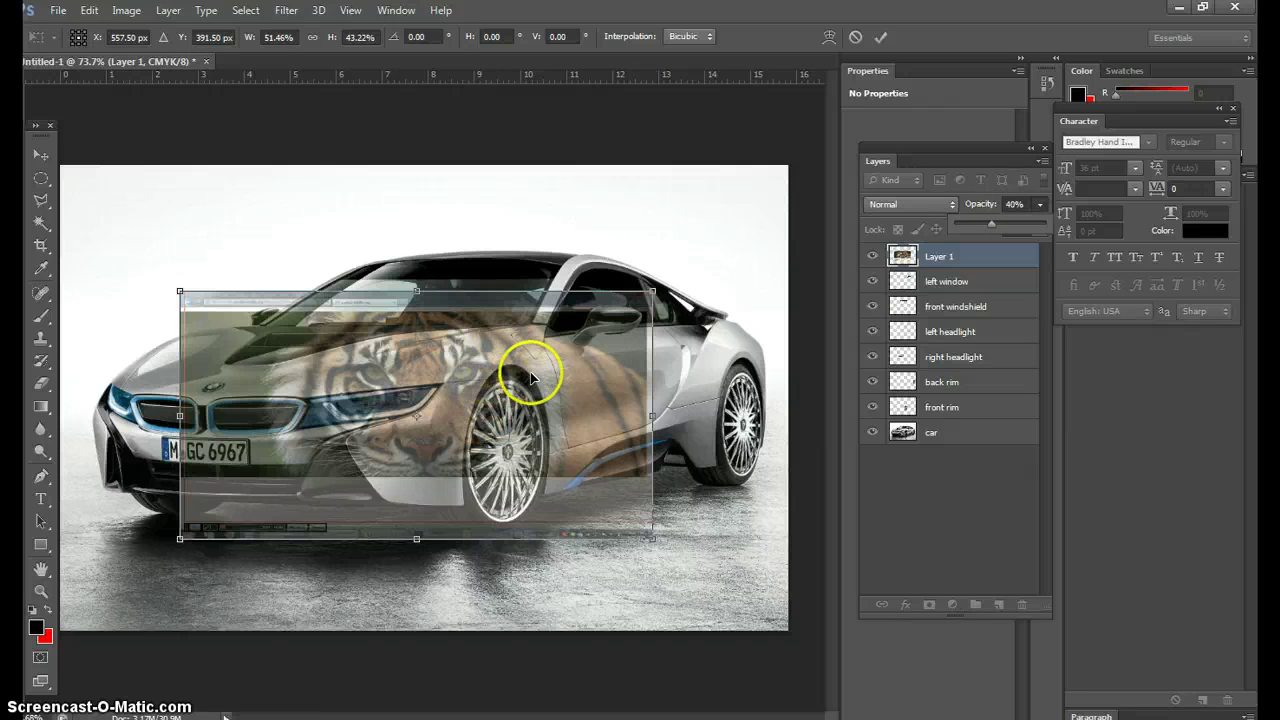
left_click(41, 386)
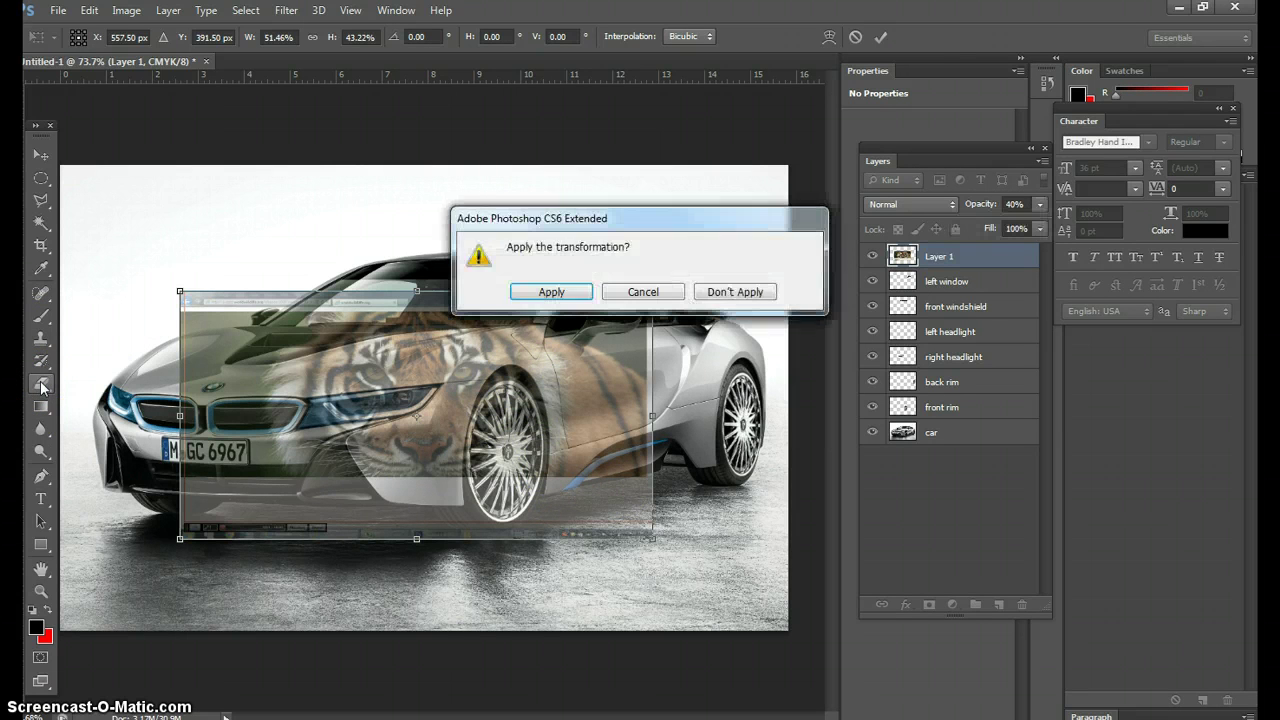
left_click(523, 290)
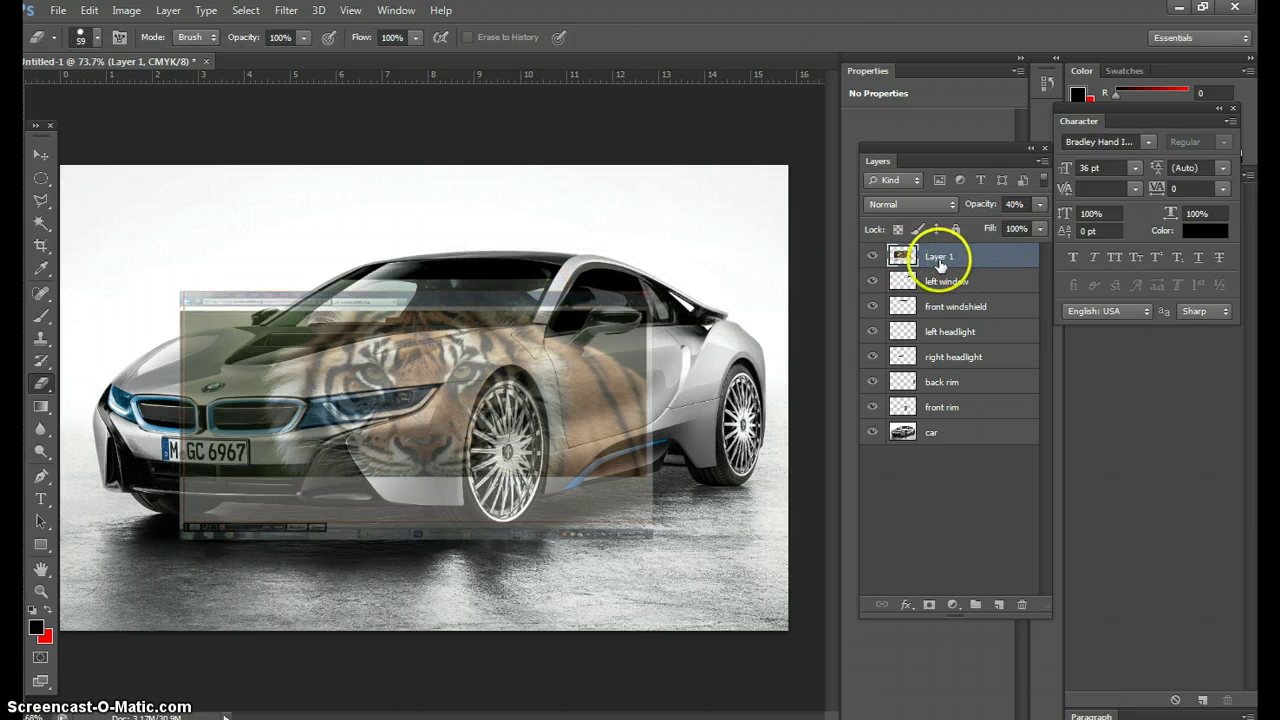
Step: Rename the pasted layer tiger and erase the captured taskbar strip along its lower edge
double_click(945, 256)
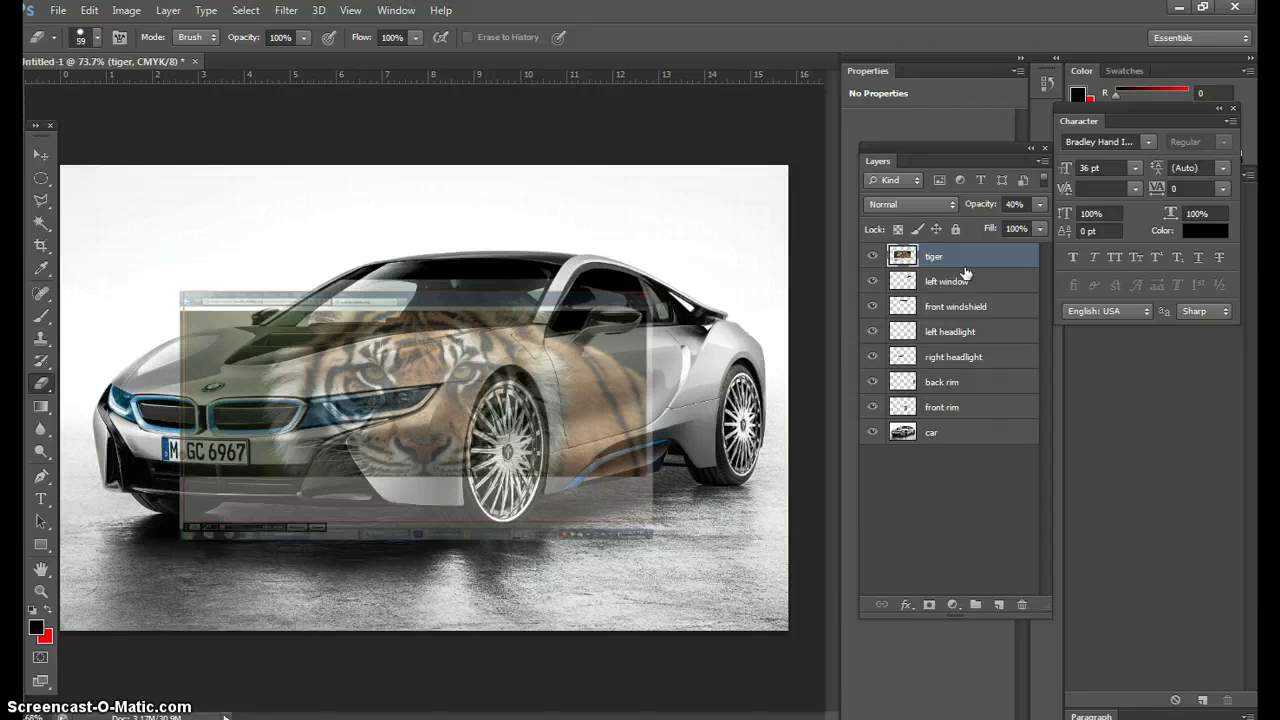
left_click(951, 262)
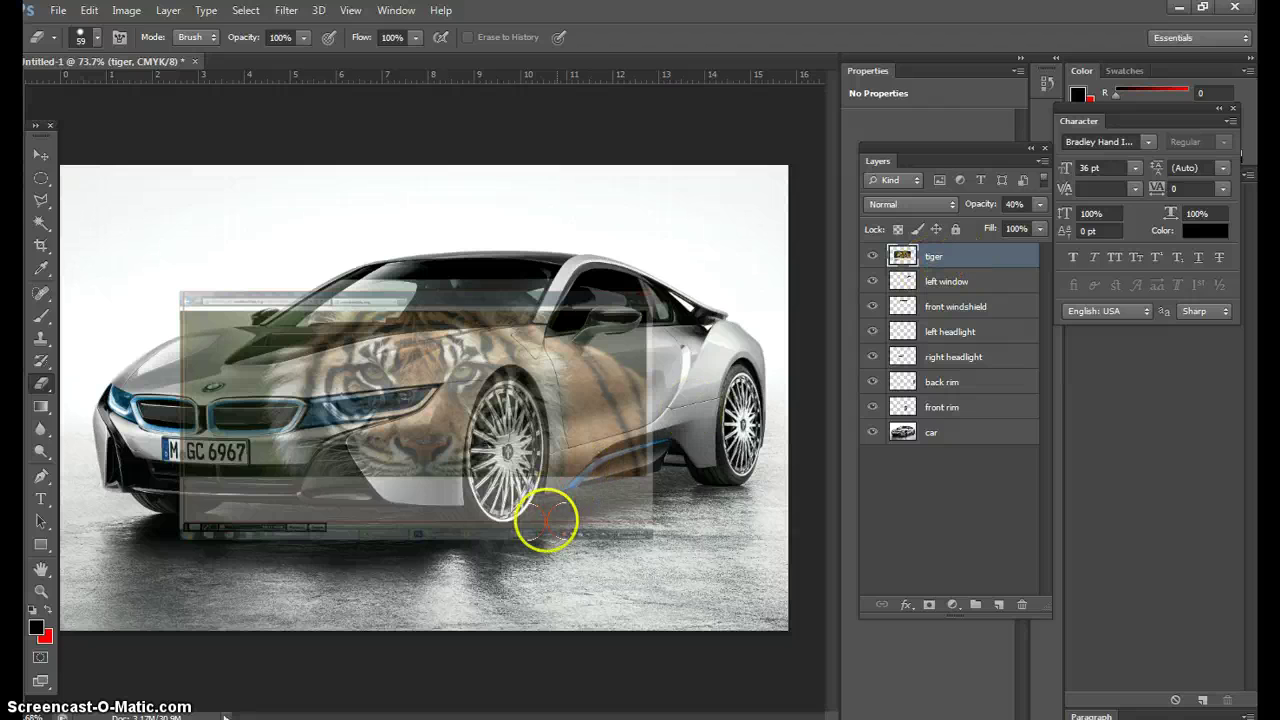
left_click_drag(642, 516, 184, 531)
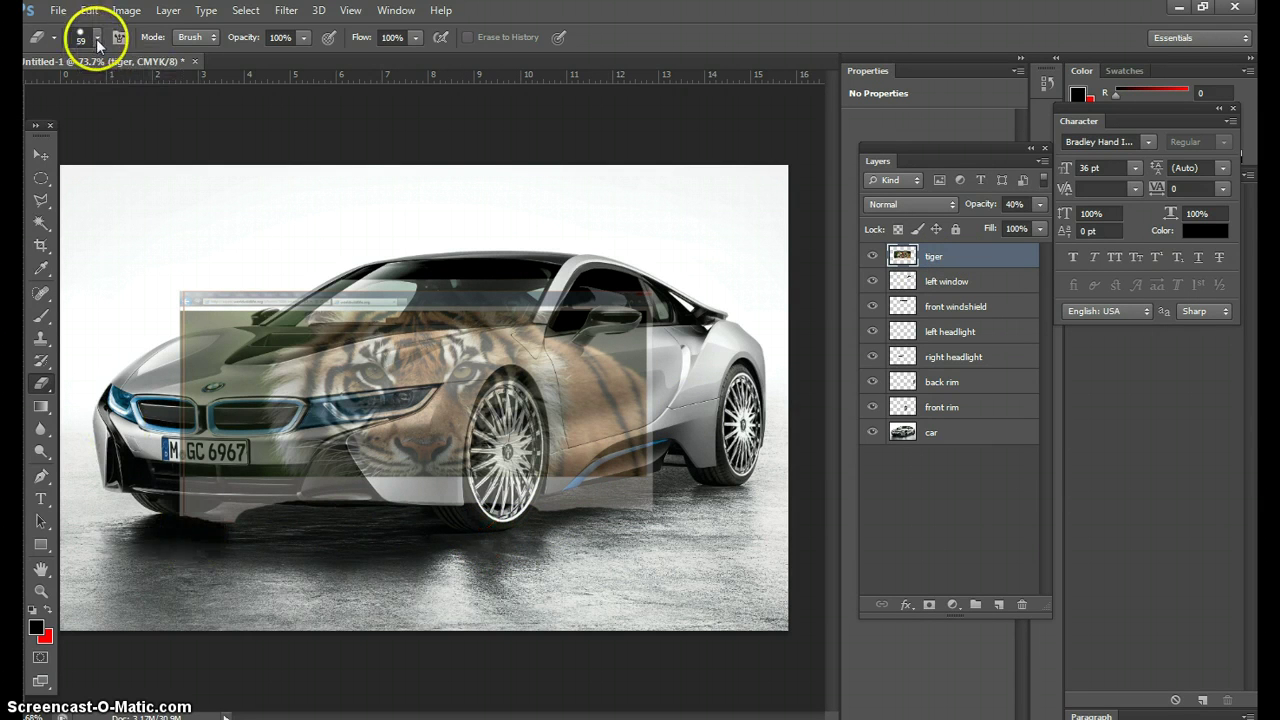
Step: Set the Eraser to a soft round brush of 141 px with 0% hardness
left_click(42, 390)
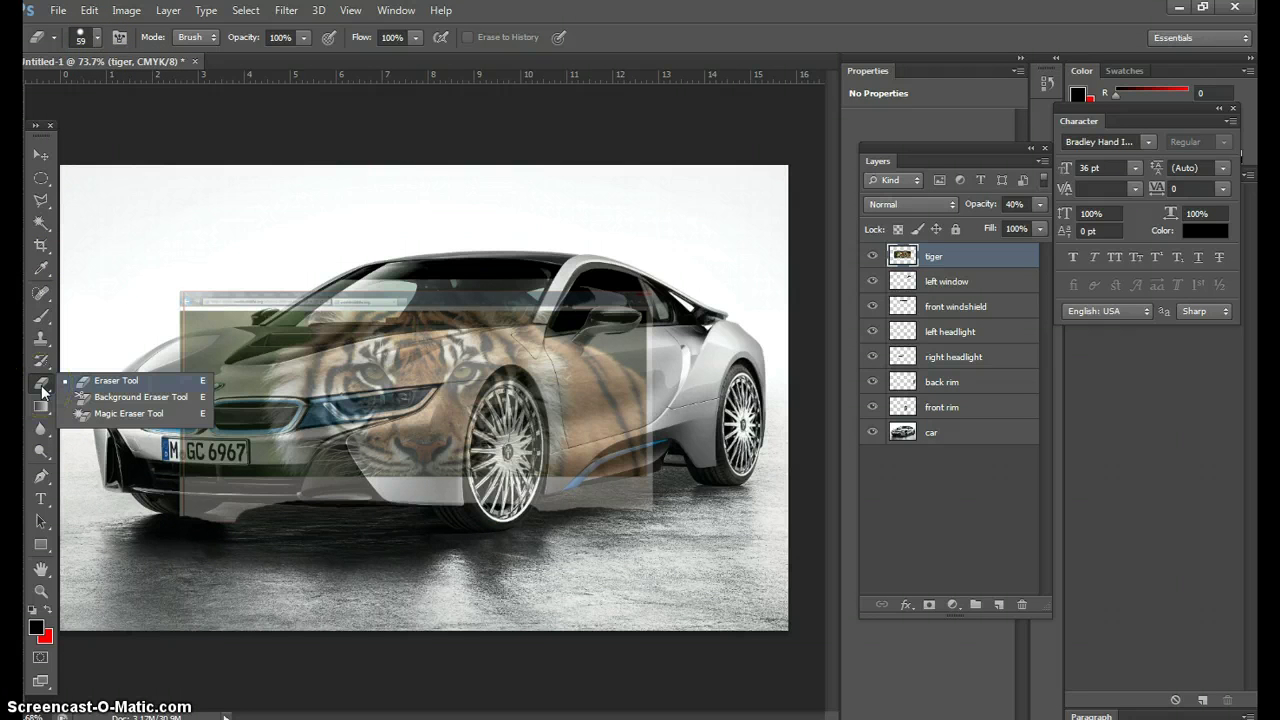
left_click(125, 379)
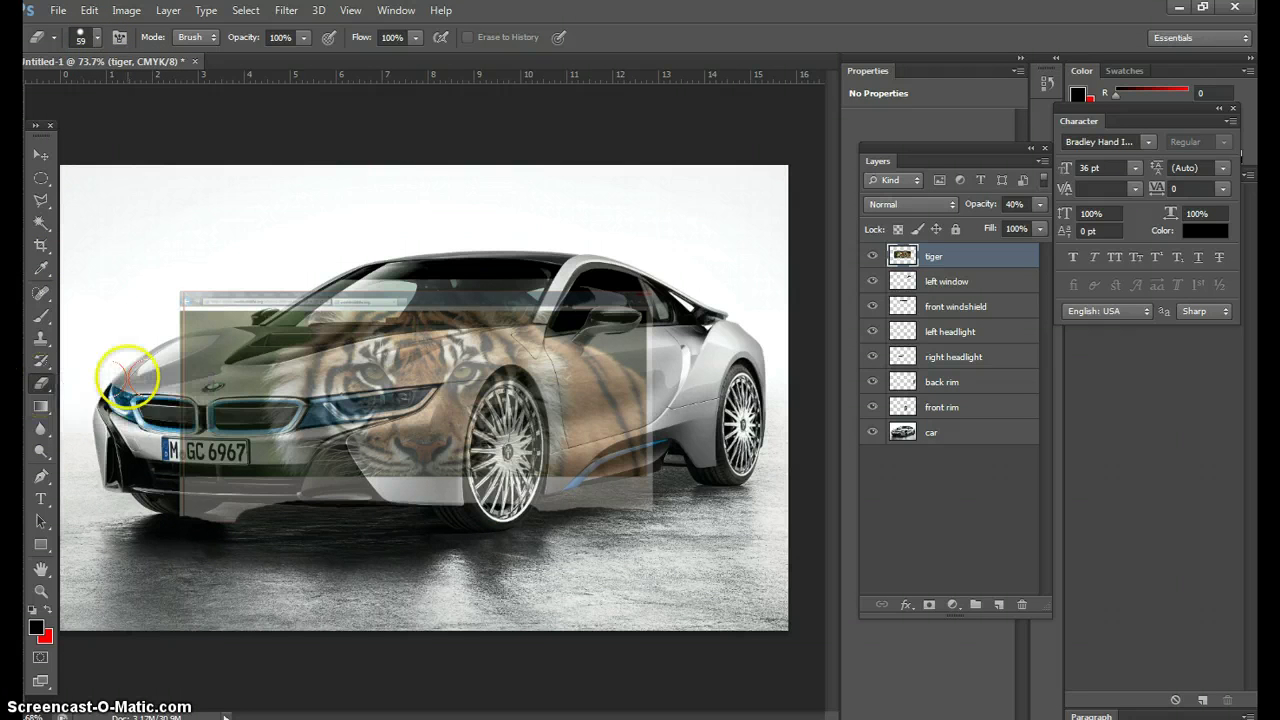
left_click(41, 385)
left_click(41, 384)
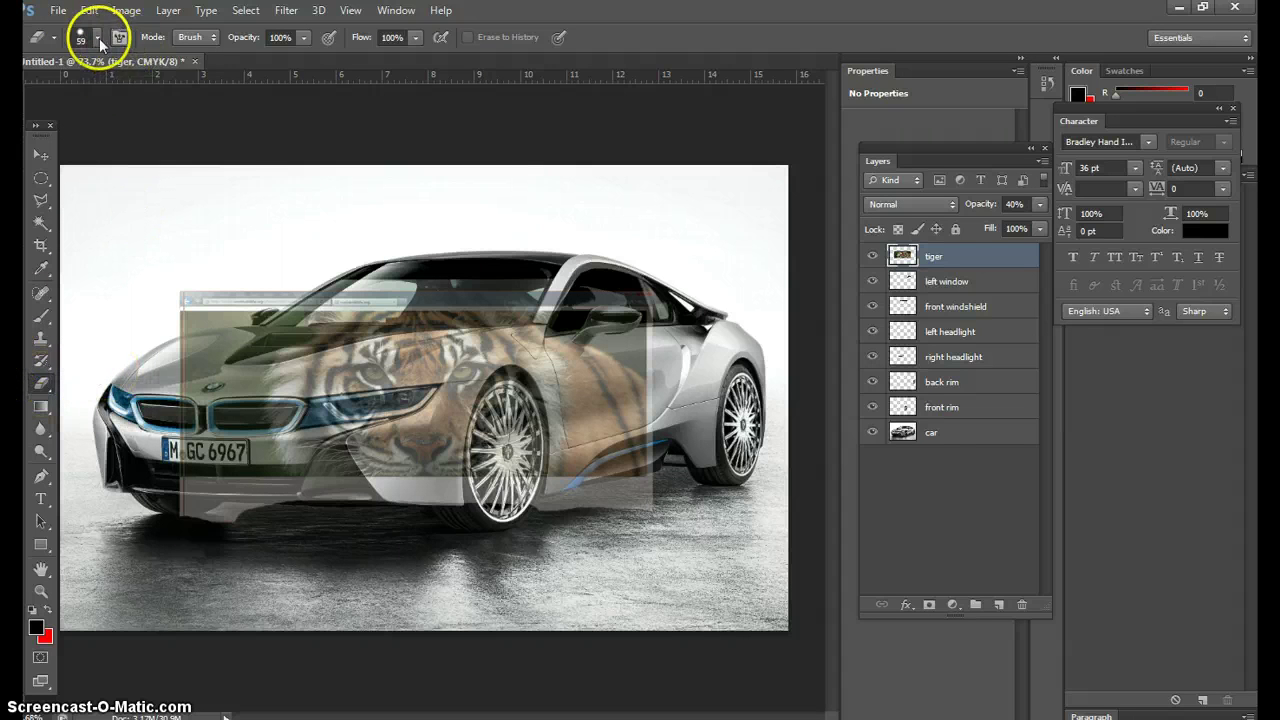
left_click(97, 39)
left_click_drag(84, 92, 137, 92)
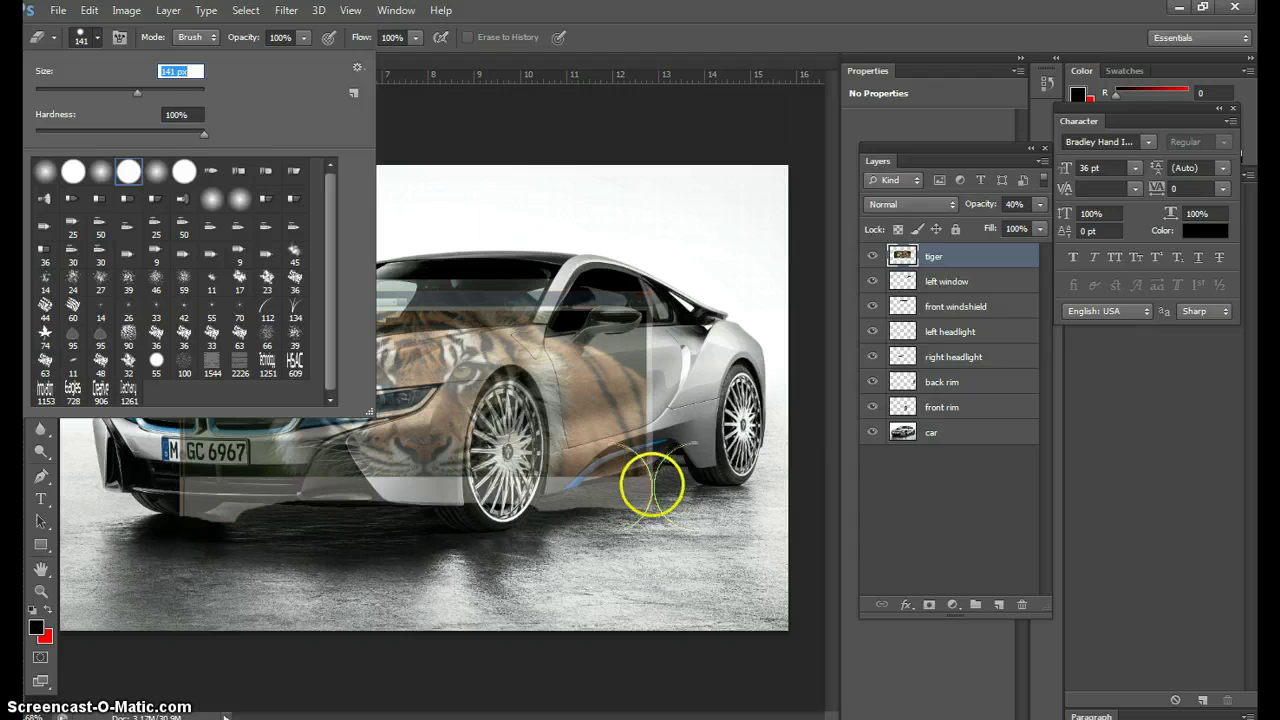
left_click(102, 177)
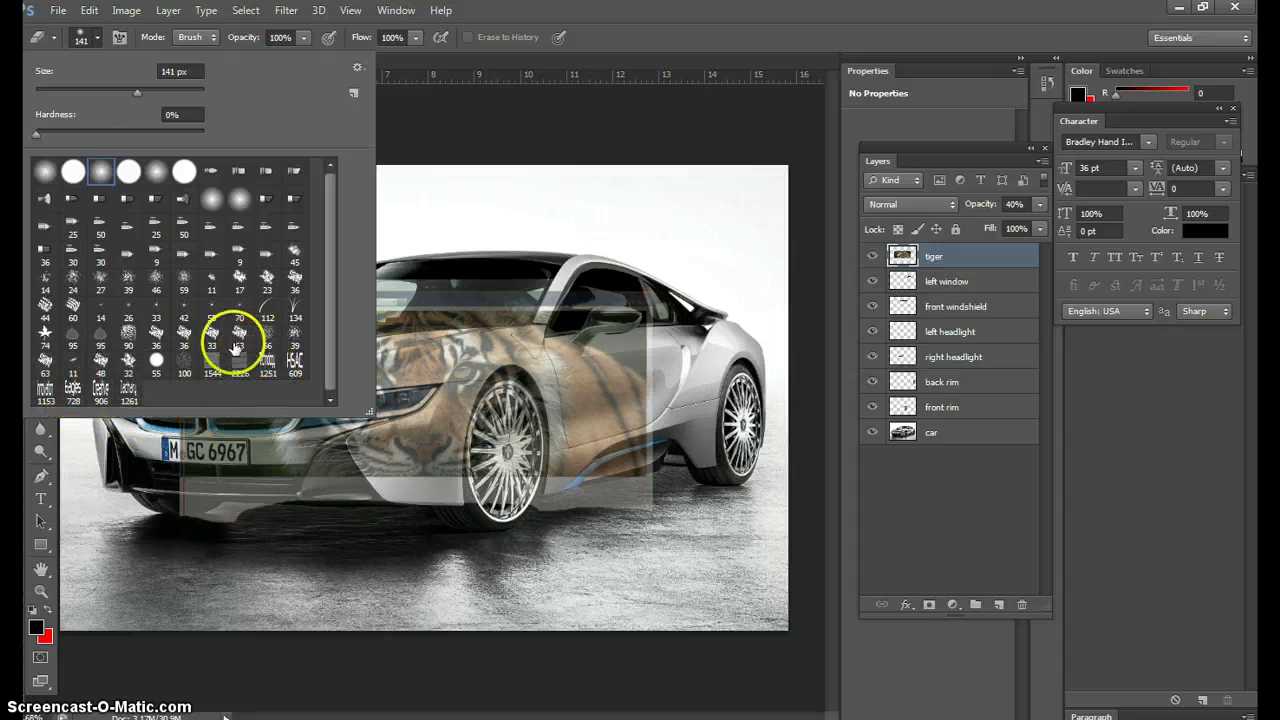
Step: Erase the tiger photo's surroundings over the car's hood, front bumper and front wheel, and set the layer's opacity to 42%
left_click(483, 153)
mouse_move(354, 248)
left_mouse_down()
mouse_move(466, 263)
mouse_move(429, 271)
mouse_move(457, 273)
left_mouse_up()
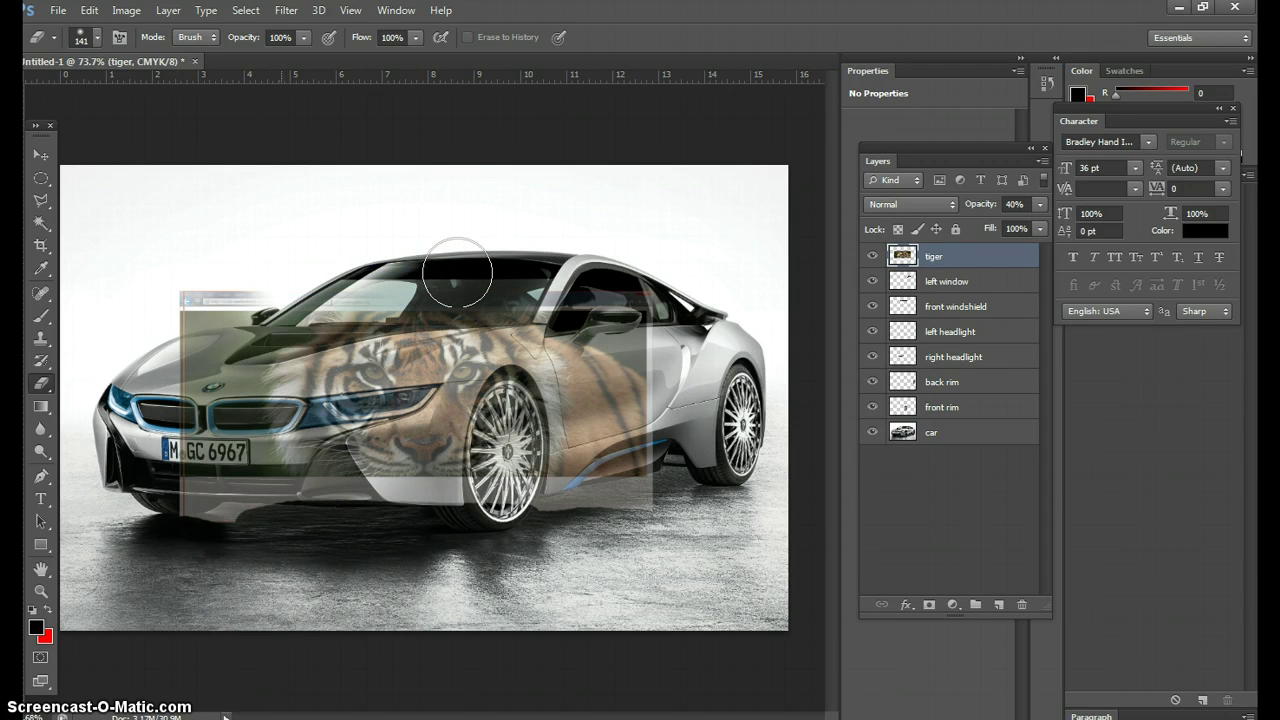
mouse_move(231, 348)
left_mouse_down()
mouse_move(231, 296)
mouse_move(211, 278)
mouse_move(169, 326)
mouse_move(199, 335)
mouse_move(220, 396)
mouse_move(208, 459)
mouse_move(290, 499)
mouse_move(305, 538)
mouse_move(337, 526)
mouse_move(387, 540)
mouse_move(478, 520)
mouse_move(408, 523)
mouse_move(390, 509)
mouse_move(334, 525)
mouse_move(305, 508)
mouse_move(311, 497)
mouse_move(330, 528)
mouse_move(367, 513)
mouse_move(409, 538)
mouse_move(510, 534)
mouse_move(594, 506)
mouse_move(644, 523)
mouse_move(679, 508)
mouse_move(822, 346)
left_mouse_up()
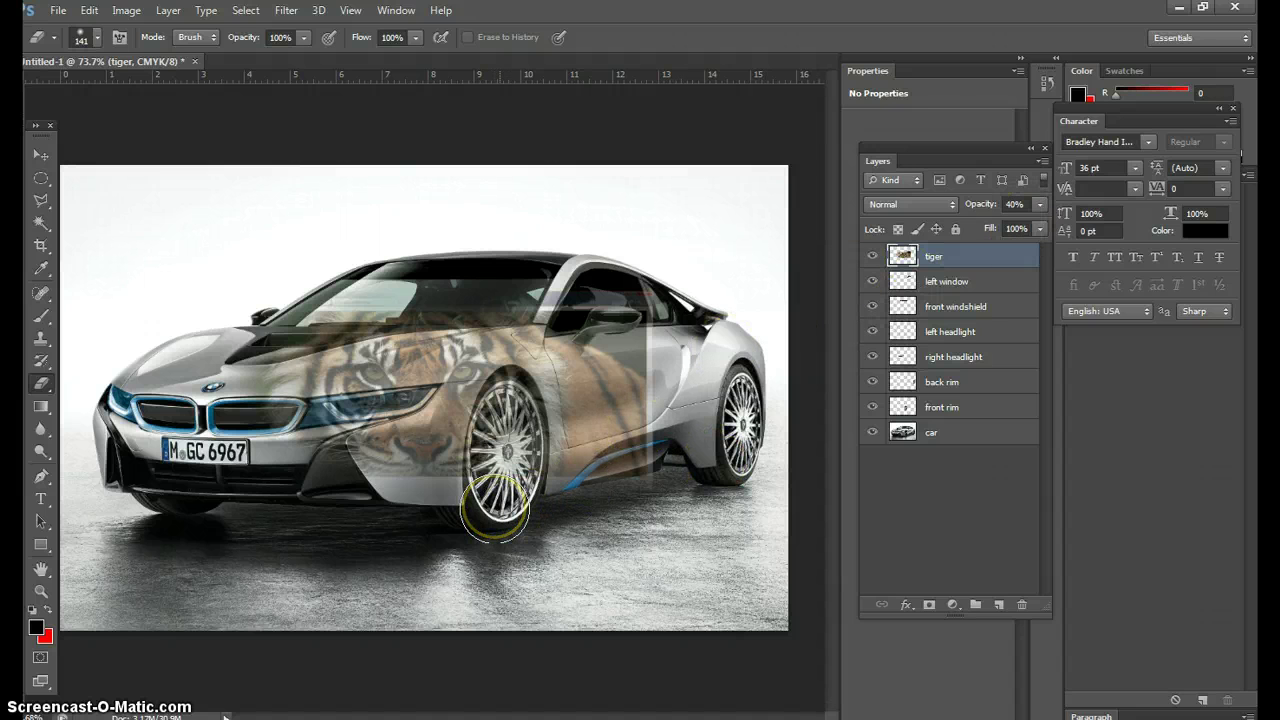
left_click_drag(495, 509, 506, 418)
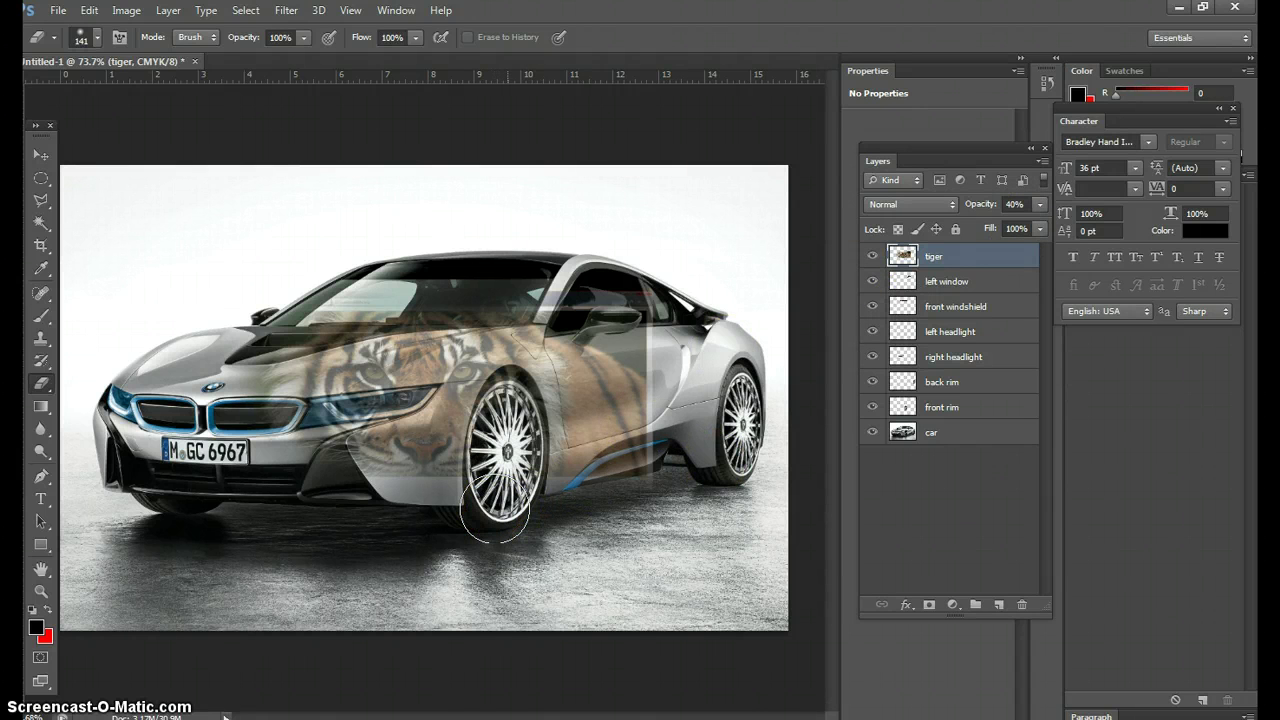
mouse_move(495, 509)
left_mouse_down()
mouse_move(506, 397)
mouse_move(495, 511)
left_mouse_up()
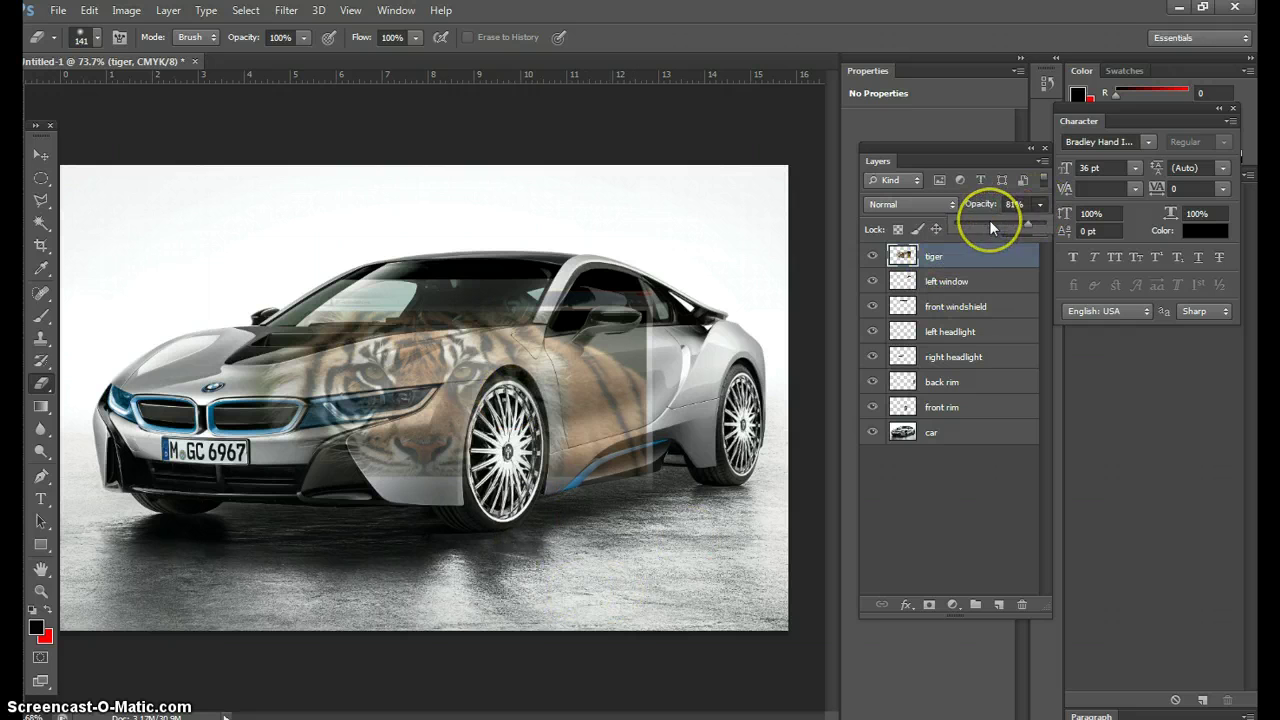
left_click_drag(991, 222, 1044, 222)
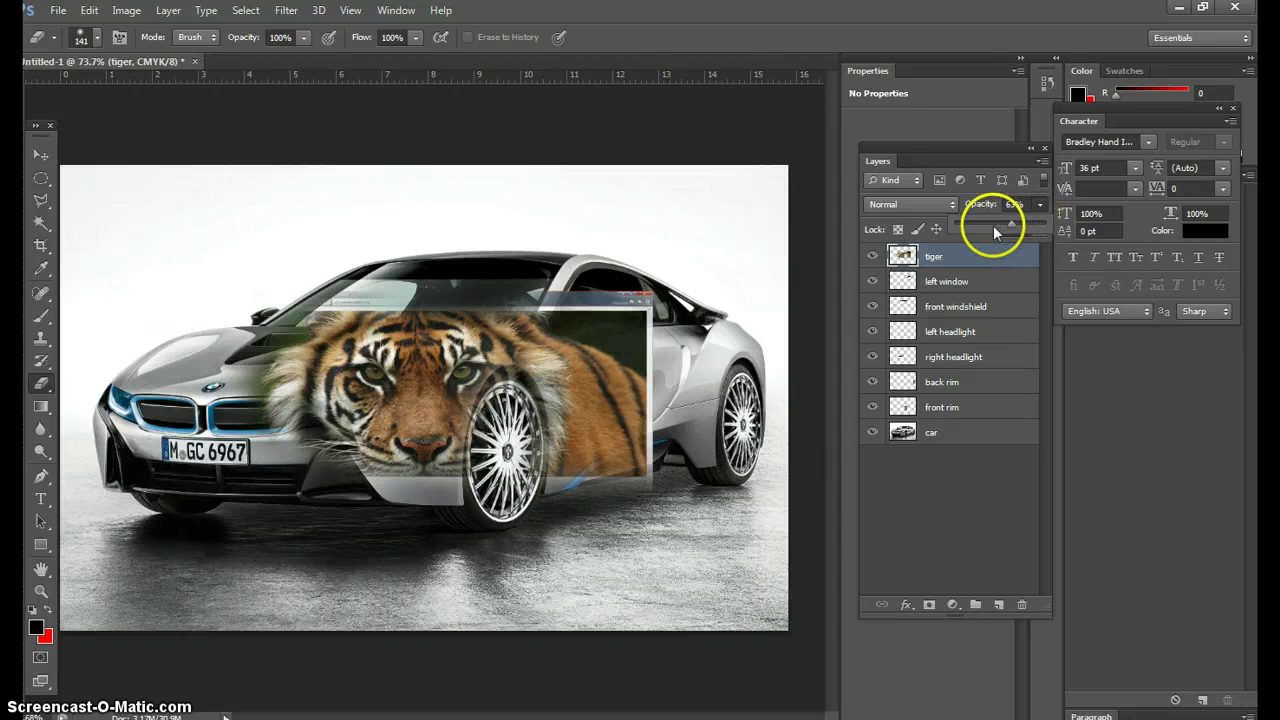
left_click_drag(993, 225, 993, 225)
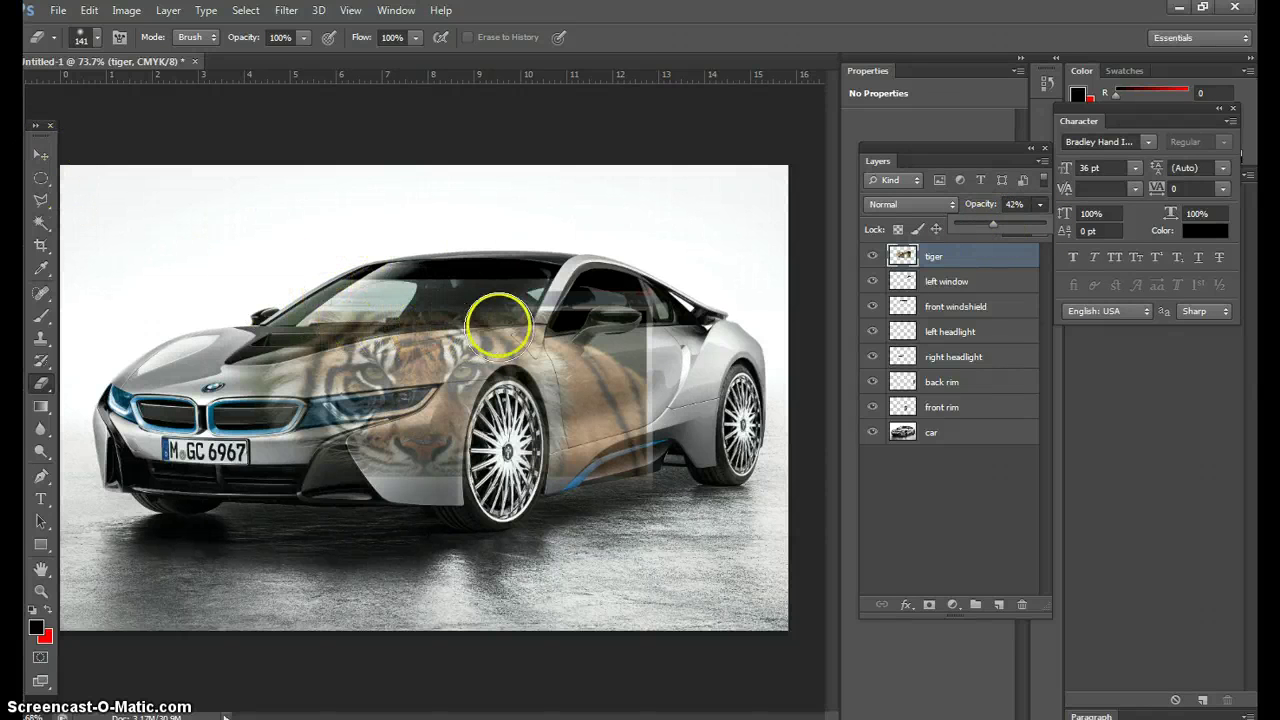
Step: Outline the front windshield area with the Polygonal Lasso and cut it out of the tiger layer
left_click(45, 210)
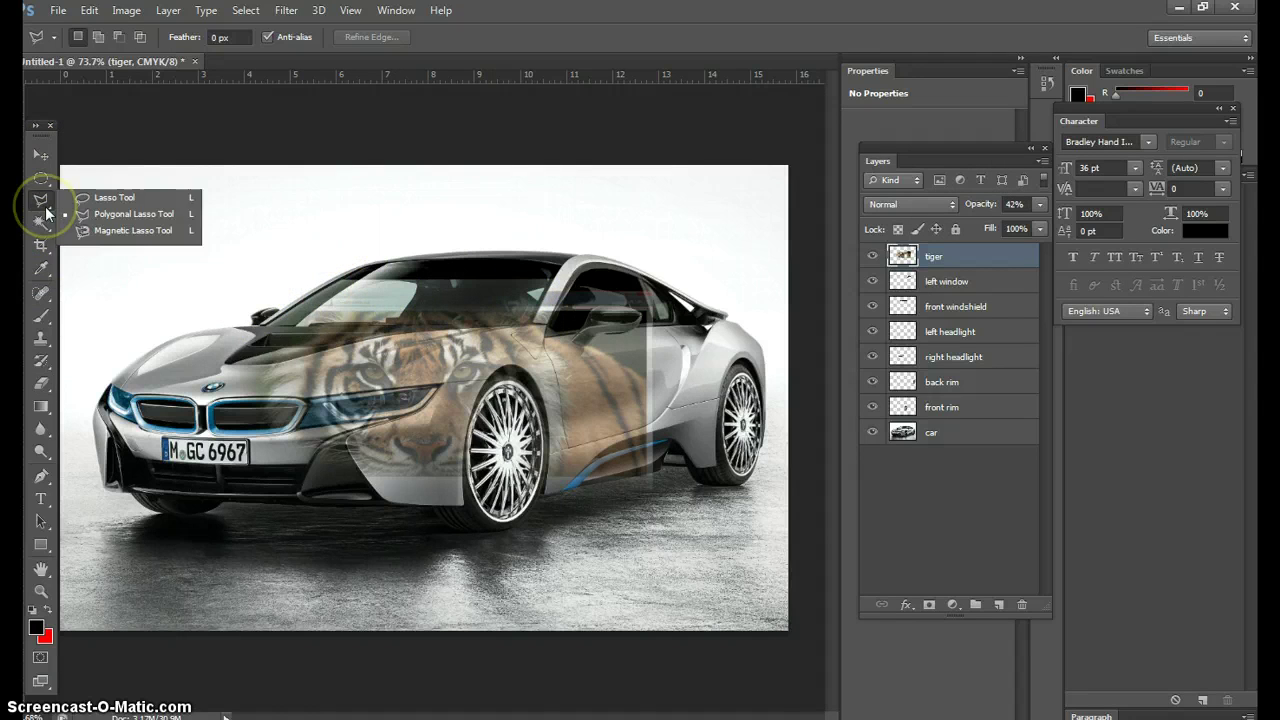
left_click(133, 214)
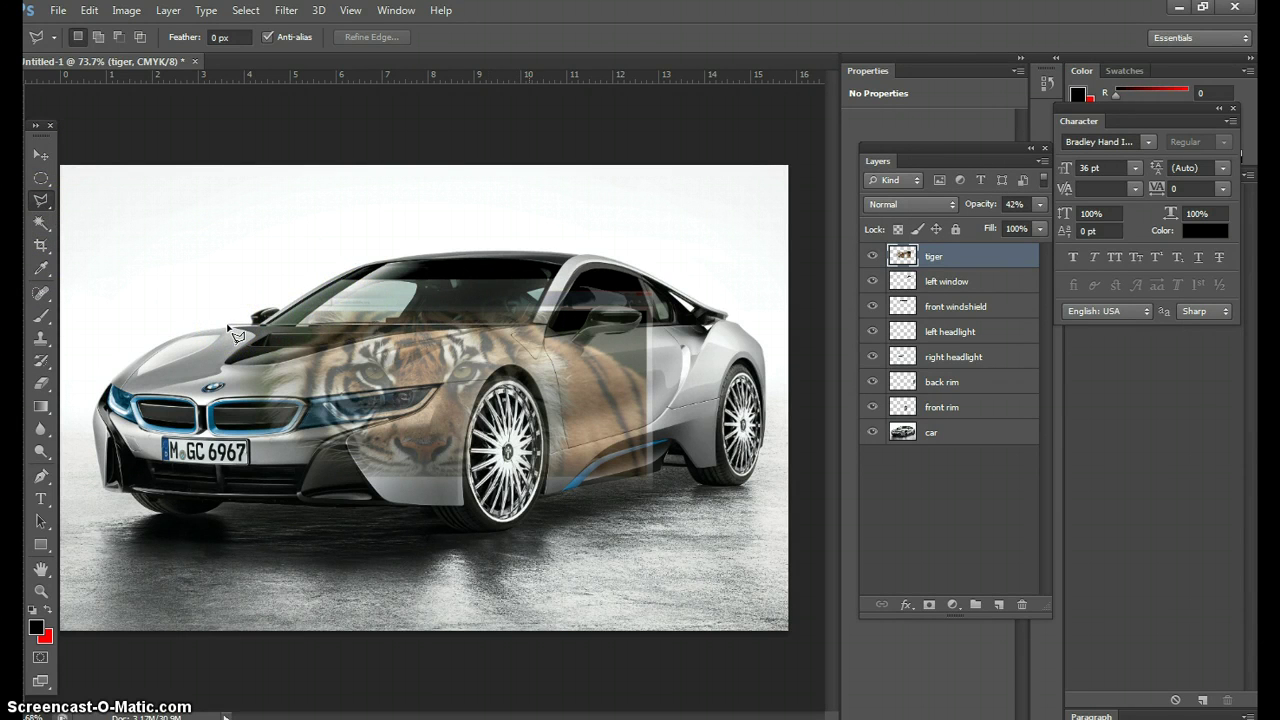
left_click(531, 327)
left_click(540, 306)
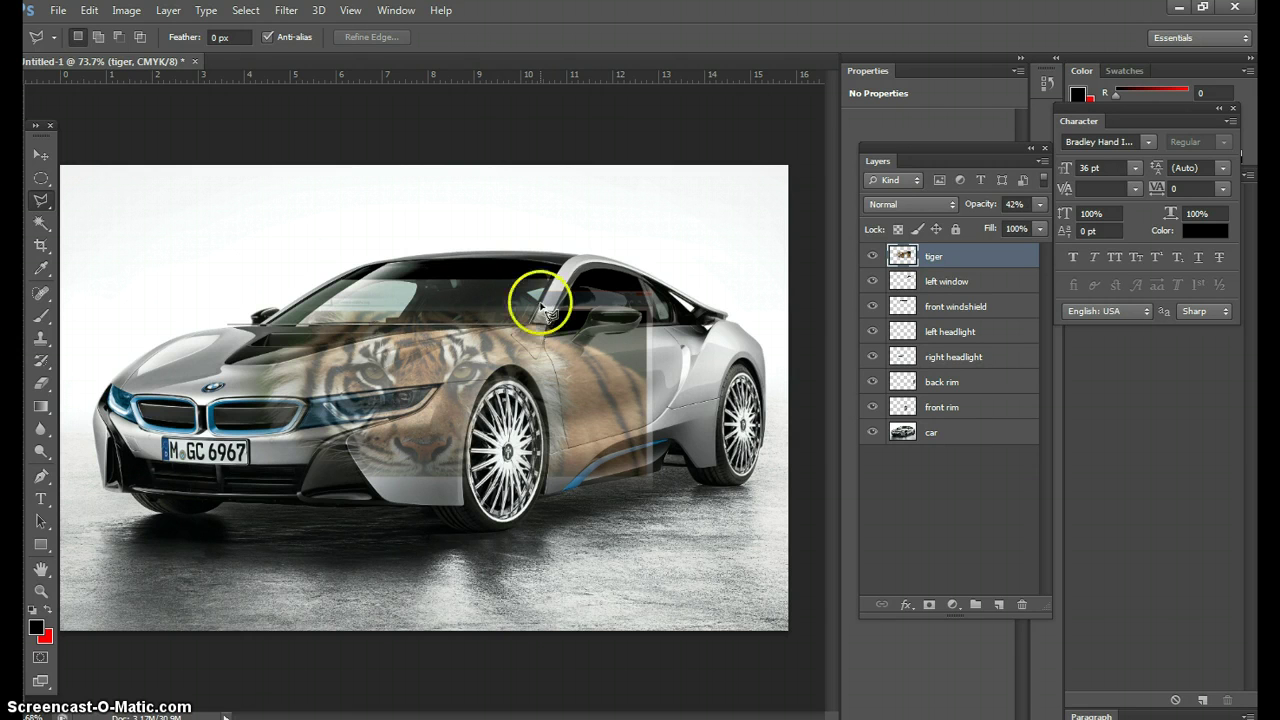
left_click(563, 270)
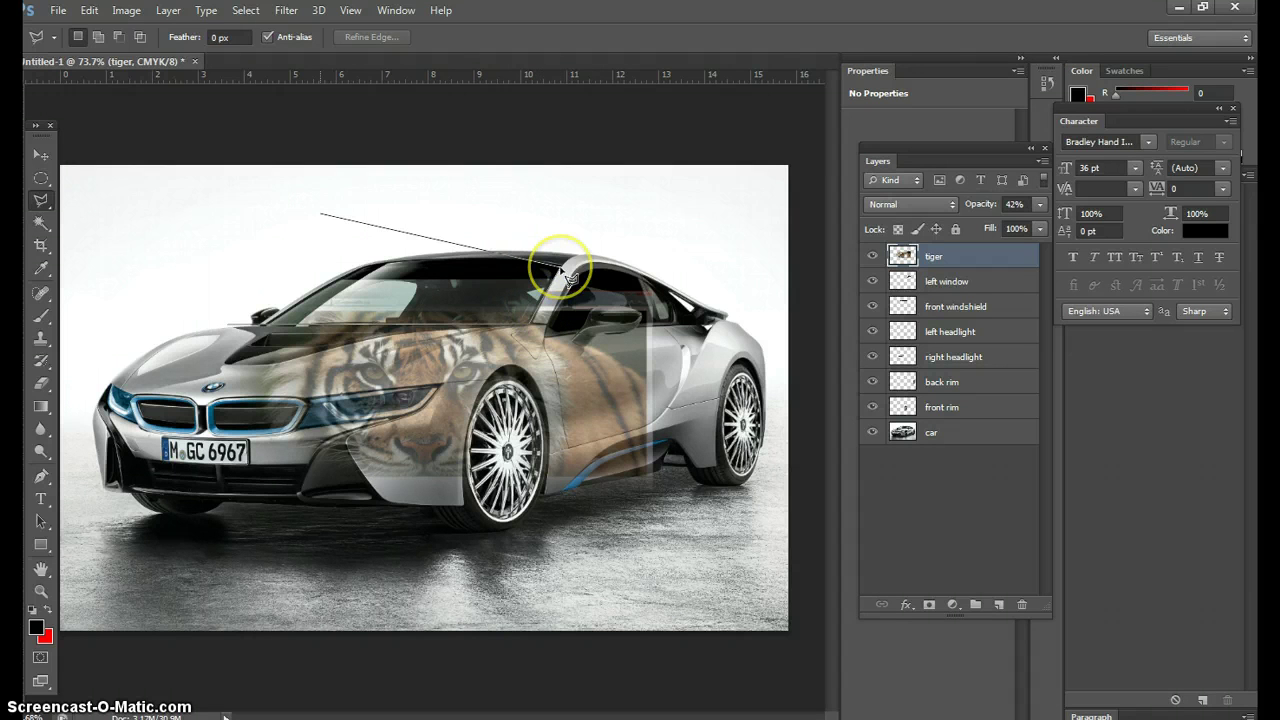
left_click(320, 213)
left_click(262, 243)
double_click(224, 297)
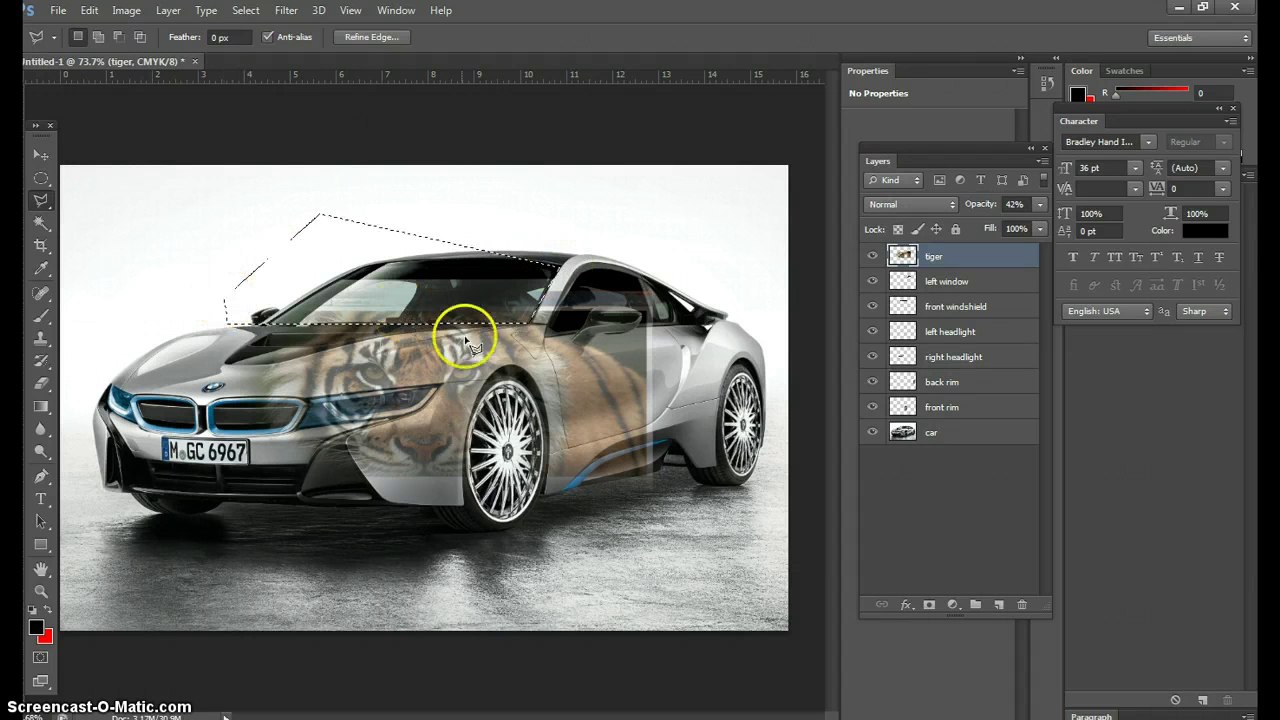
left_click(89, 11)
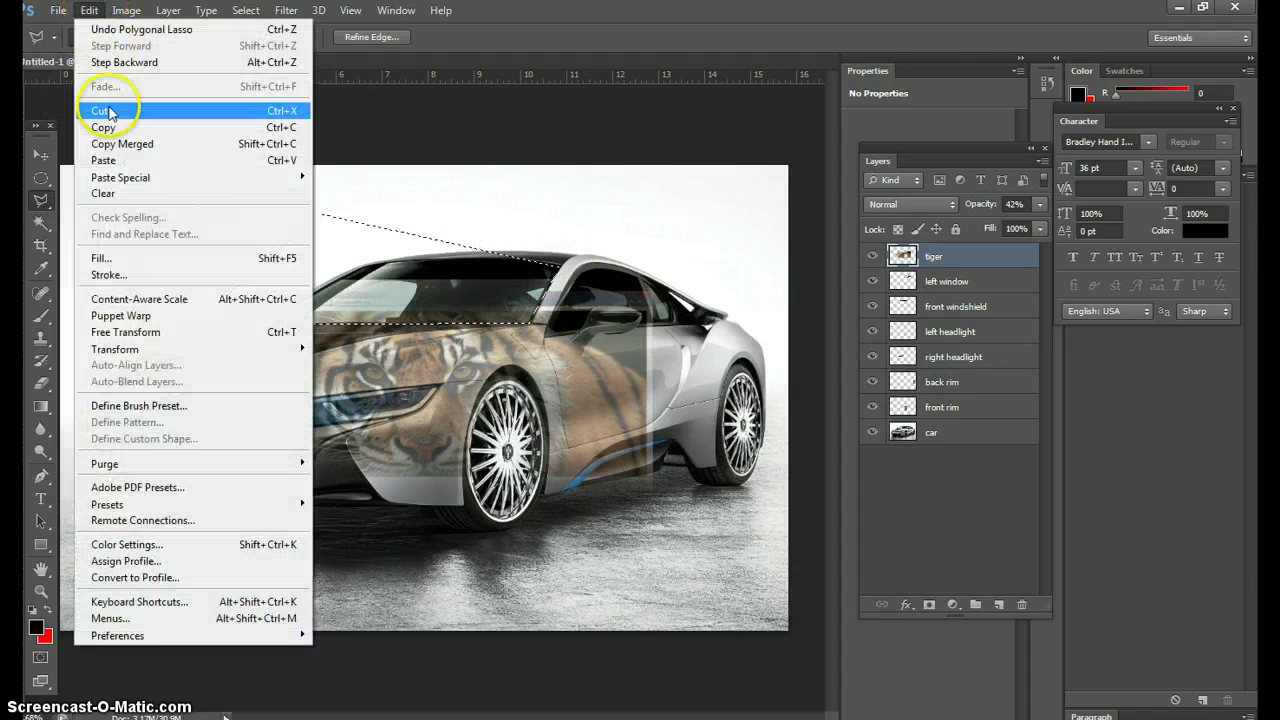
left_click(118, 110)
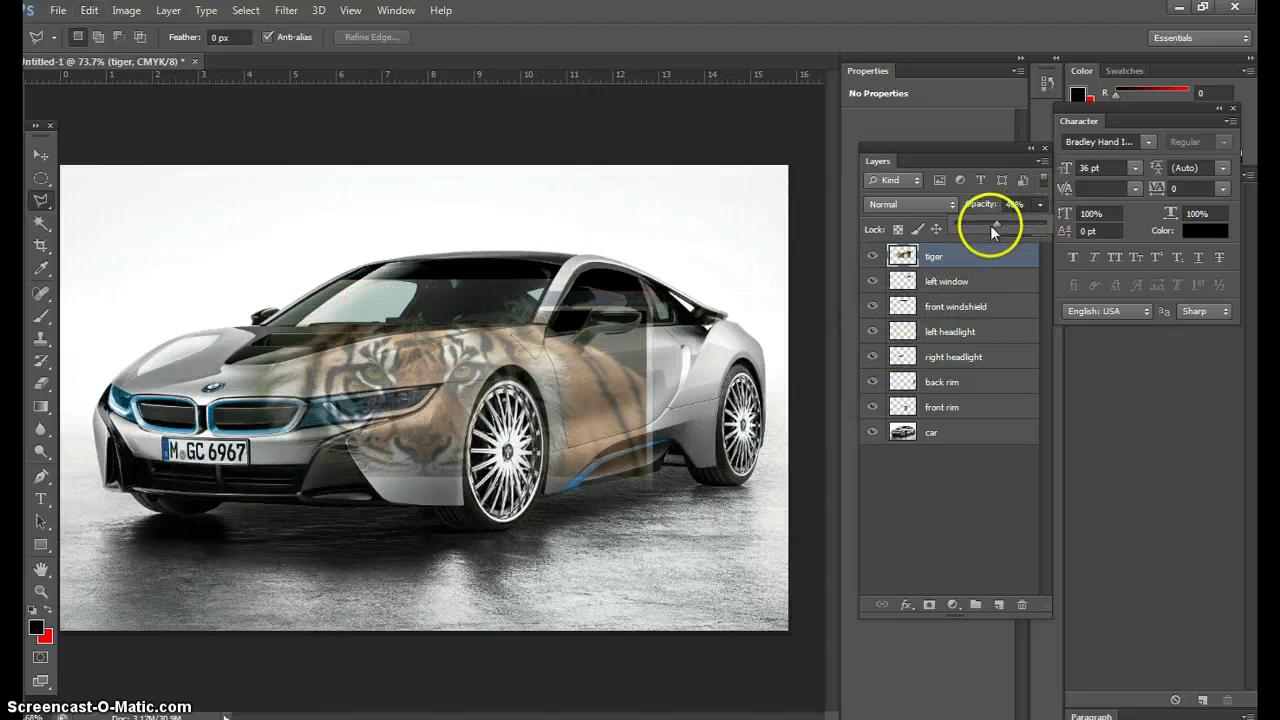
Step: Set the tiger layer's opacity to 44% and cut the headlight beside the front wheel out of it with the Polygonal Lasso
left_click_drag(991, 230, 1106, 222)
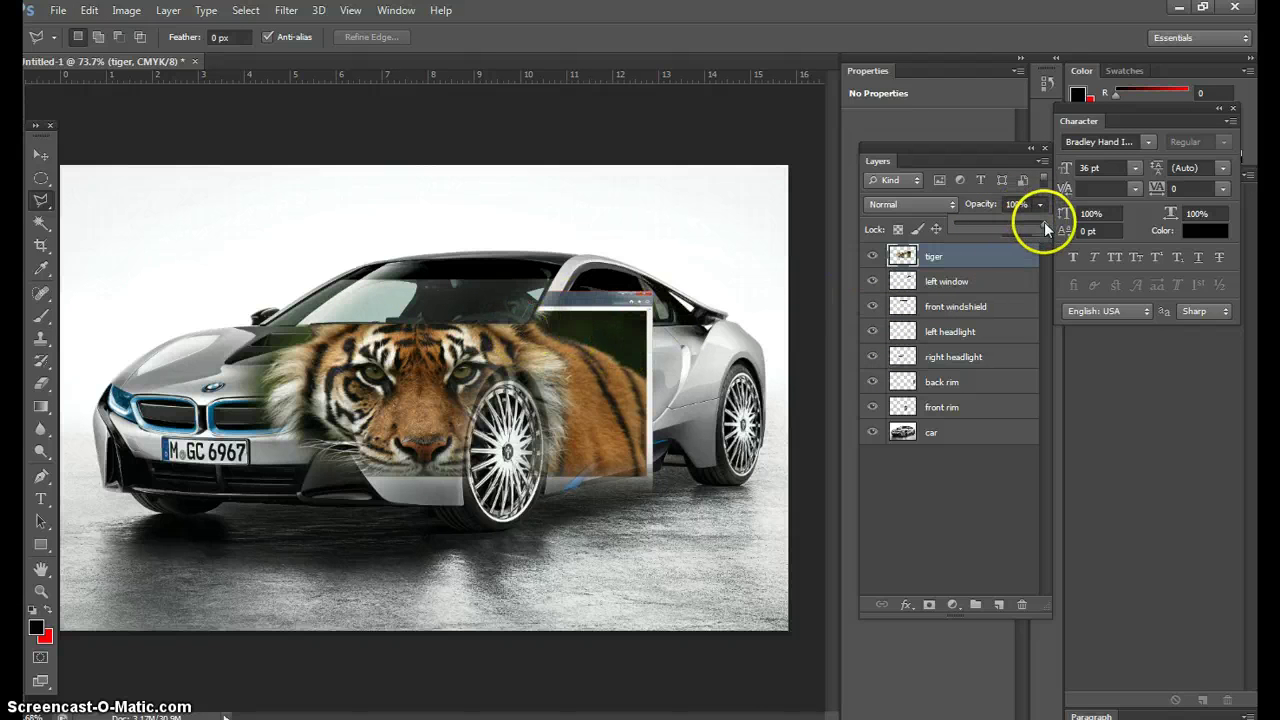
left_click_drag(1045, 229, 996, 232)
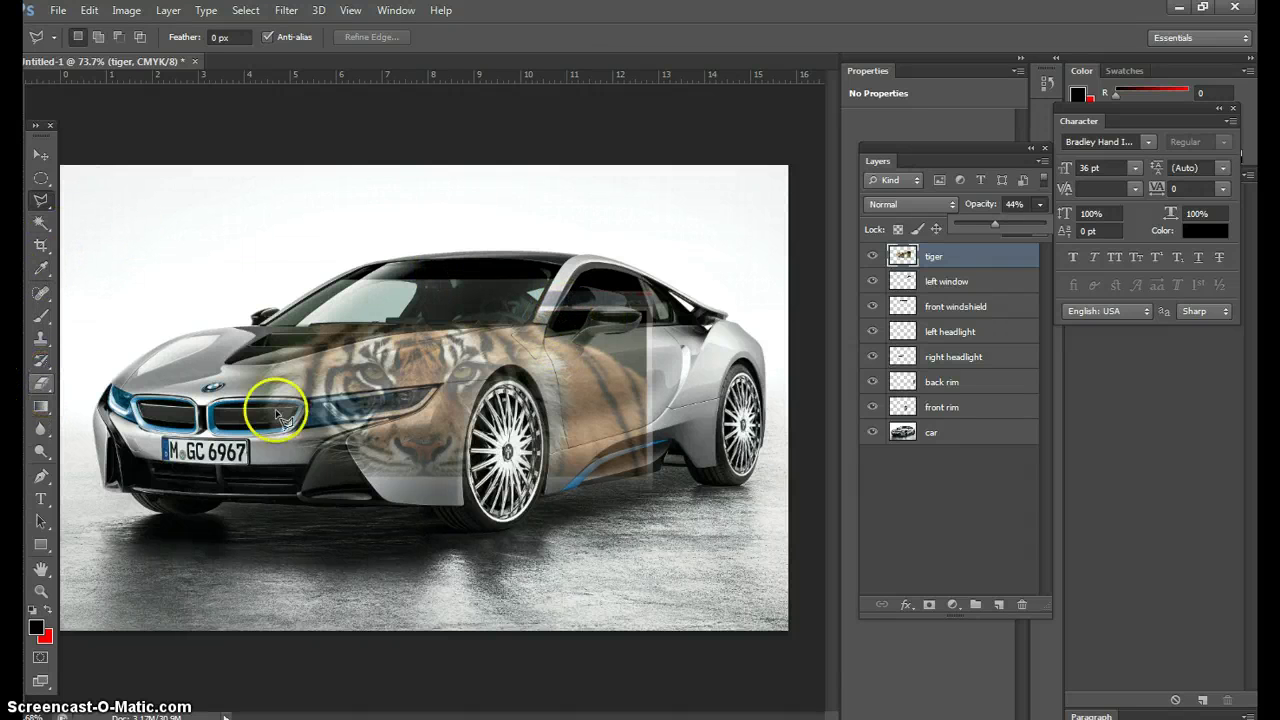
left_click(40, 203)
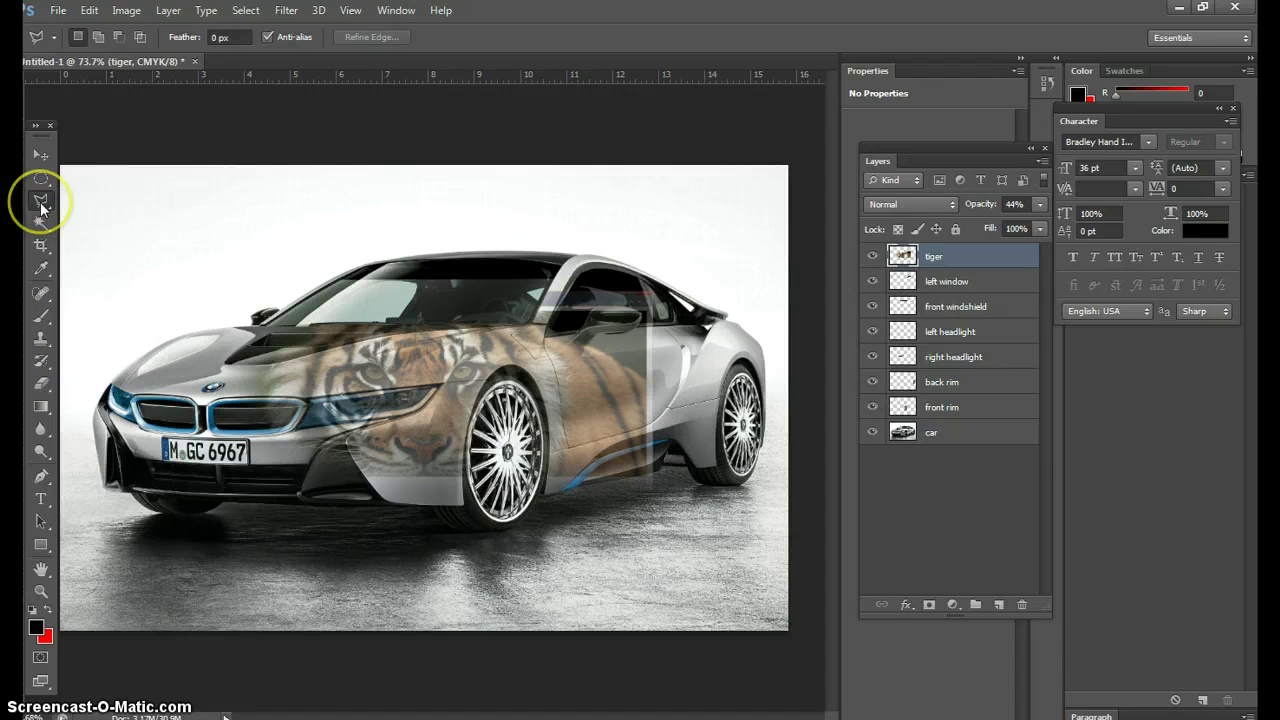
left_click(133, 214)
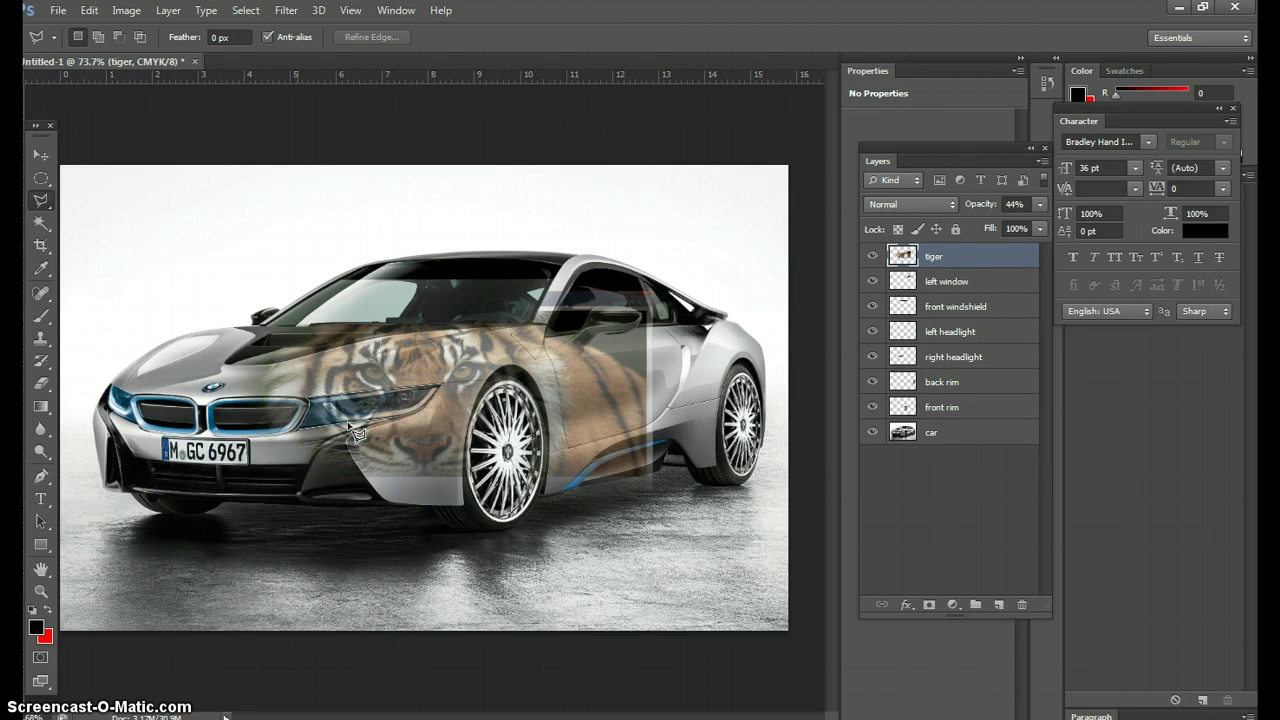
left_click(298, 424)
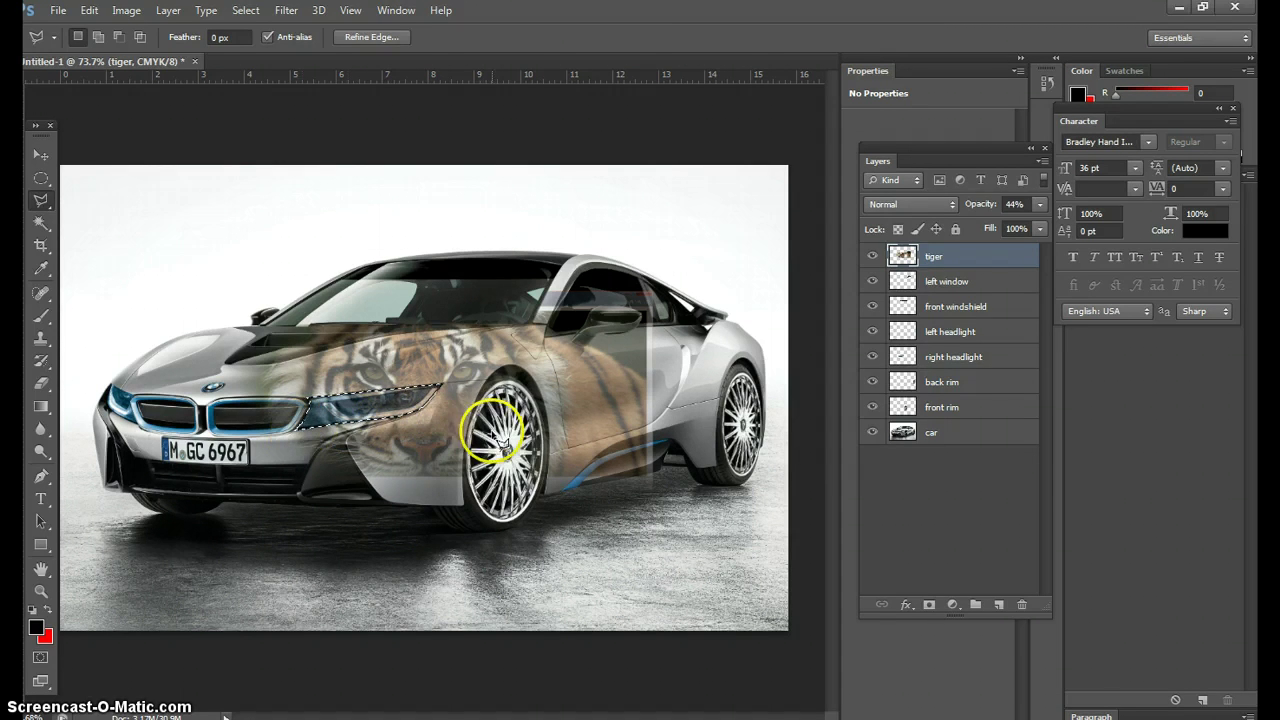
left_click(89, 10)
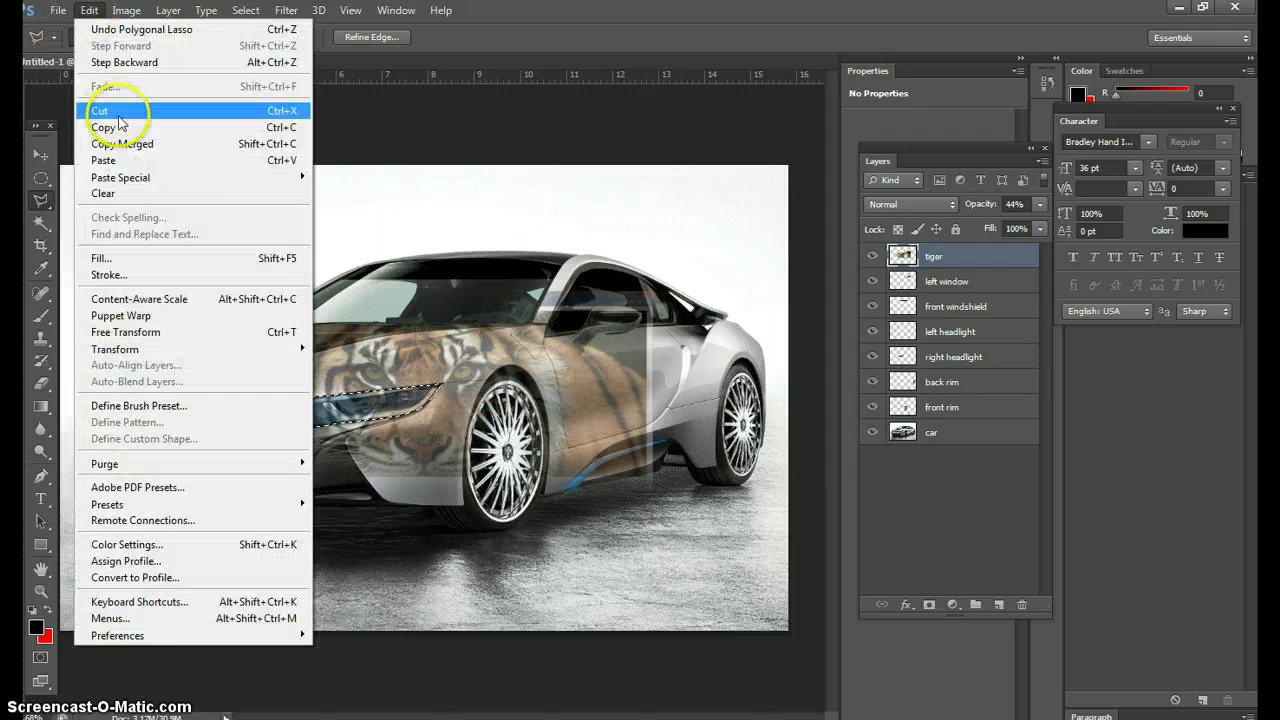
left_click(110, 107)
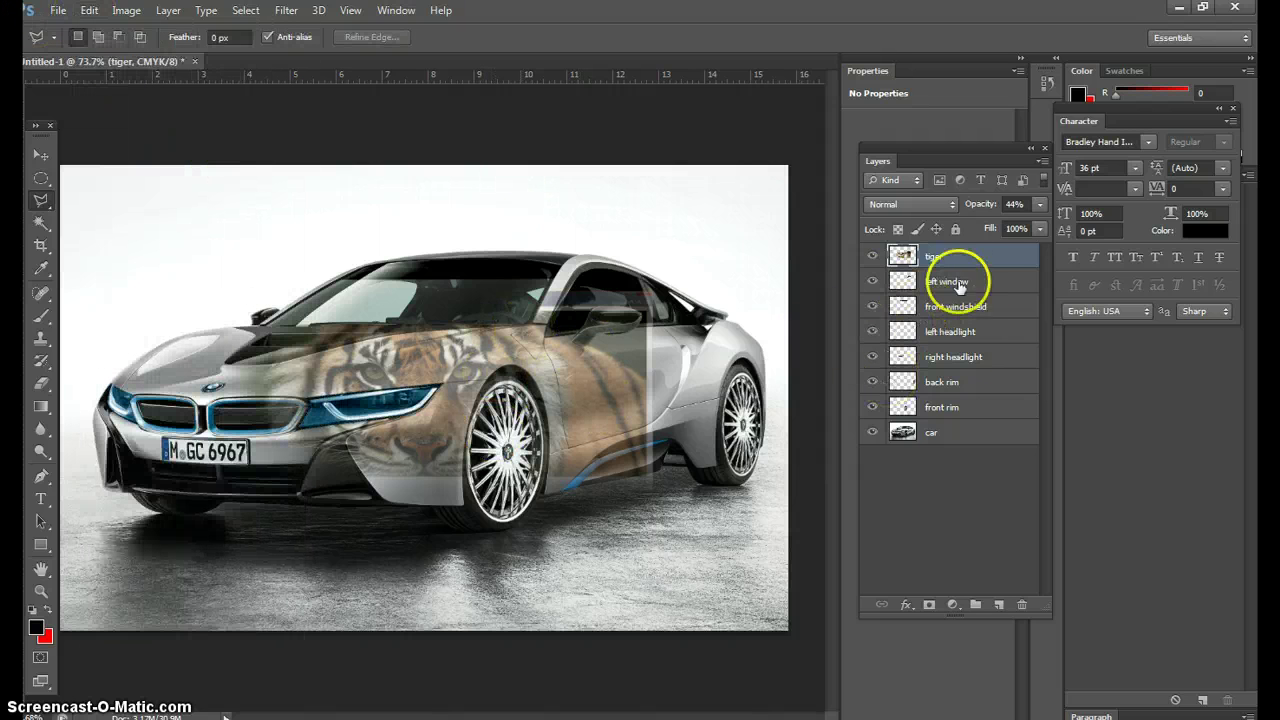
Step: Set the tiger layer's opacity to 74% and erase the leftover photo around the side window, door and lower body
left_click(1039, 206)
mouse_move(989, 227)
left_mouse_down()
mouse_move(1044, 226)
mouse_move(1021, 224)
left_mouse_up()
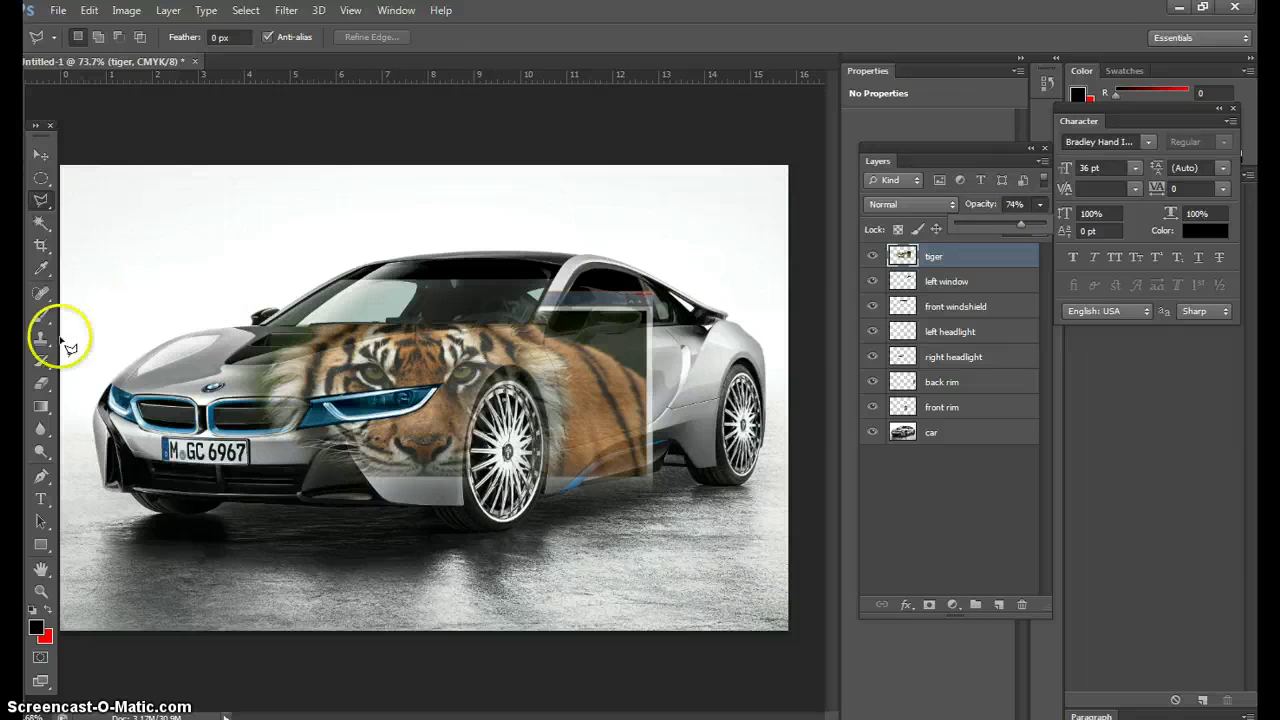
left_click(40, 378)
left_click(41, 383)
mouse_move(591, 273)
left_mouse_down()
mouse_move(509, 263)
mouse_move(632, 325)
mouse_move(664, 366)
mouse_move(678, 455)
mouse_move(590, 452)
mouse_move(514, 490)
mouse_move(514, 400)
mouse_move(508, 497)
mouse_move(509, 399)
mouse_move(514, 505)
mouse_move(510, 401)
left_mouse_up()
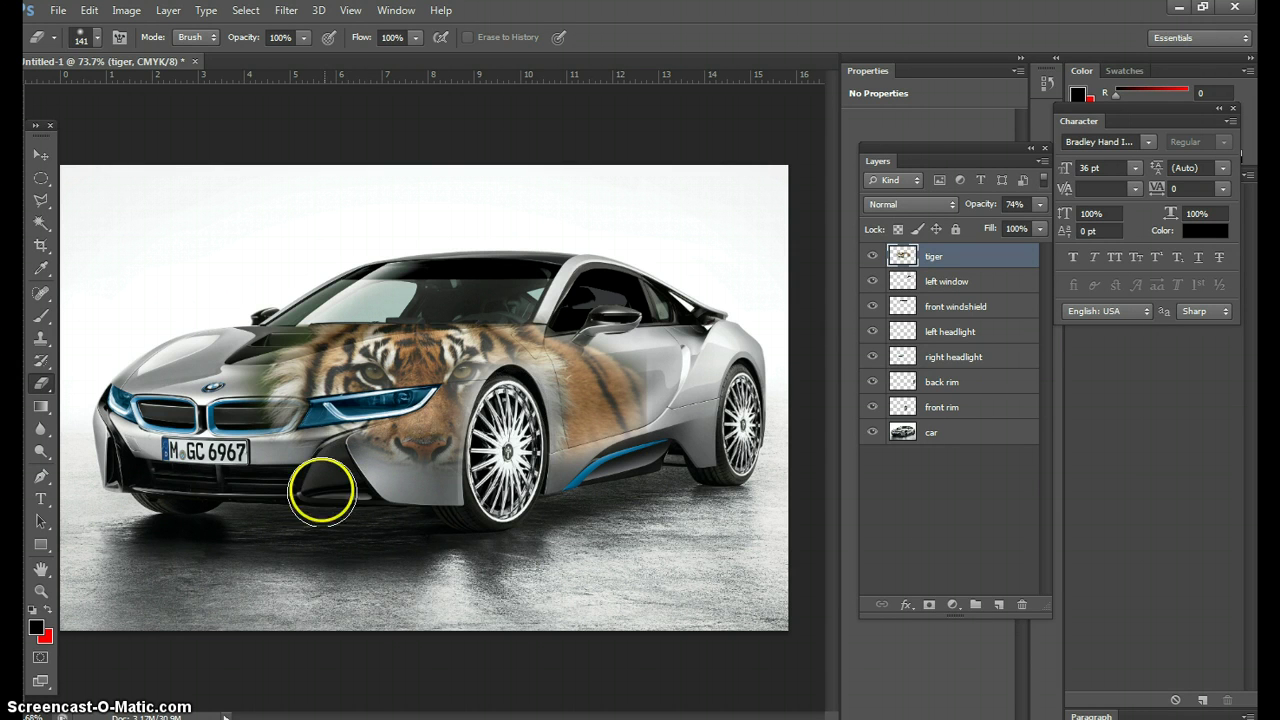
Step: Soften the tiger's edges by erasing the remaining photo around the grille, hood and base of the windows
mouse_move(320, 491)
left_mouse_down()
mouse_move(317, 471)
mouse_move(268, 477)
mouse_move(249, 449)
mouse_move(283, 429)
mouse_move(240, 447)
left_mouse_up()
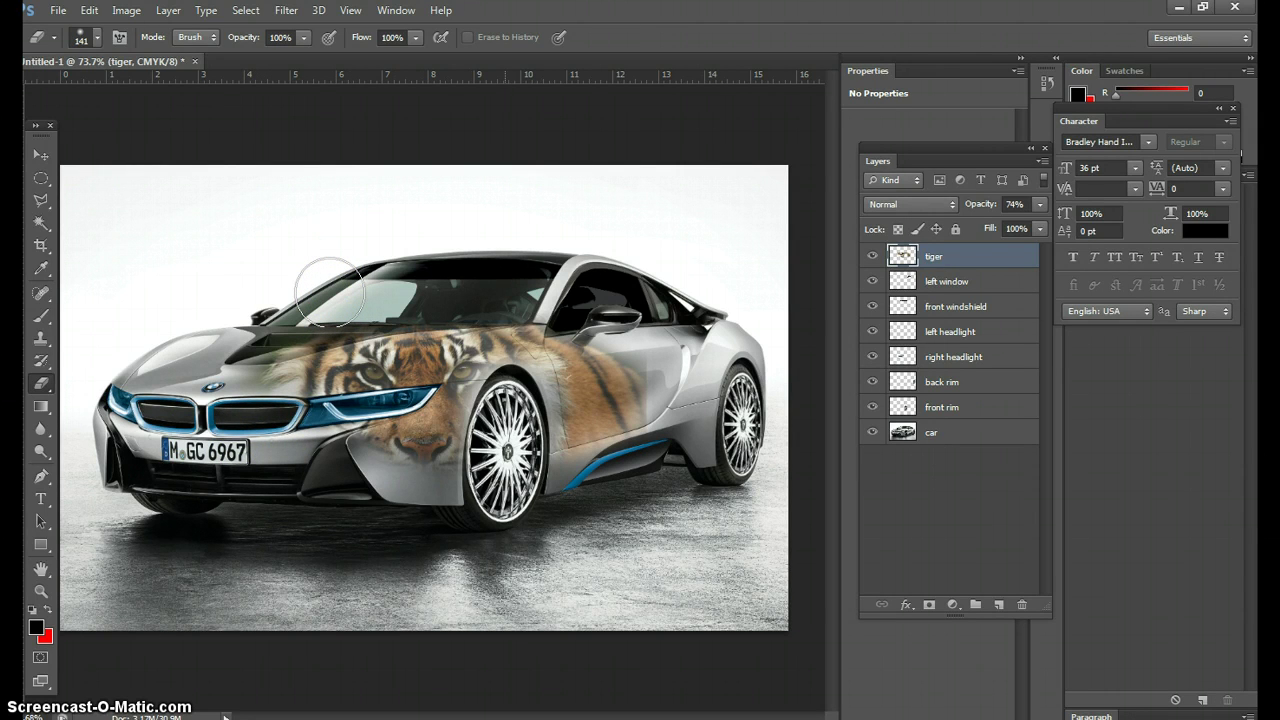
mouse_move(530, 292)
left_mouse_down()
mouse_move(606, 300)
mouse_move(634, 318)
left_mouse_up()
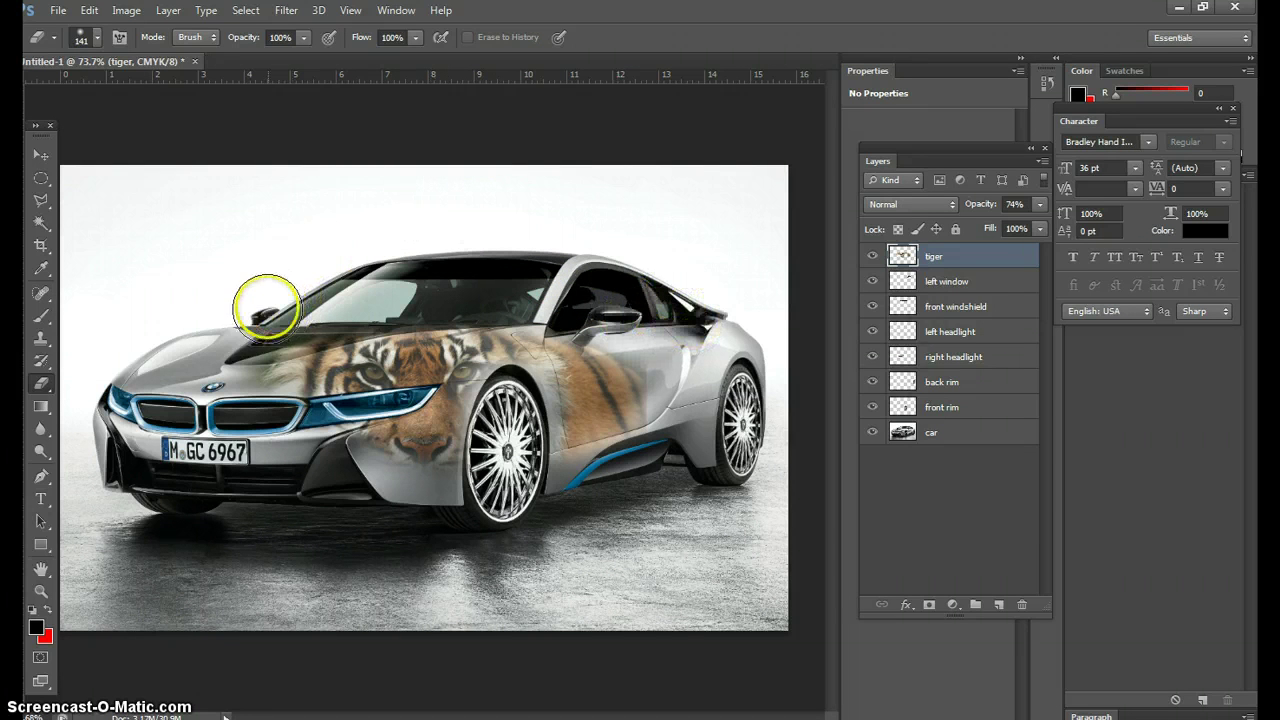
left_click_drag(266, 308, 239, 343)
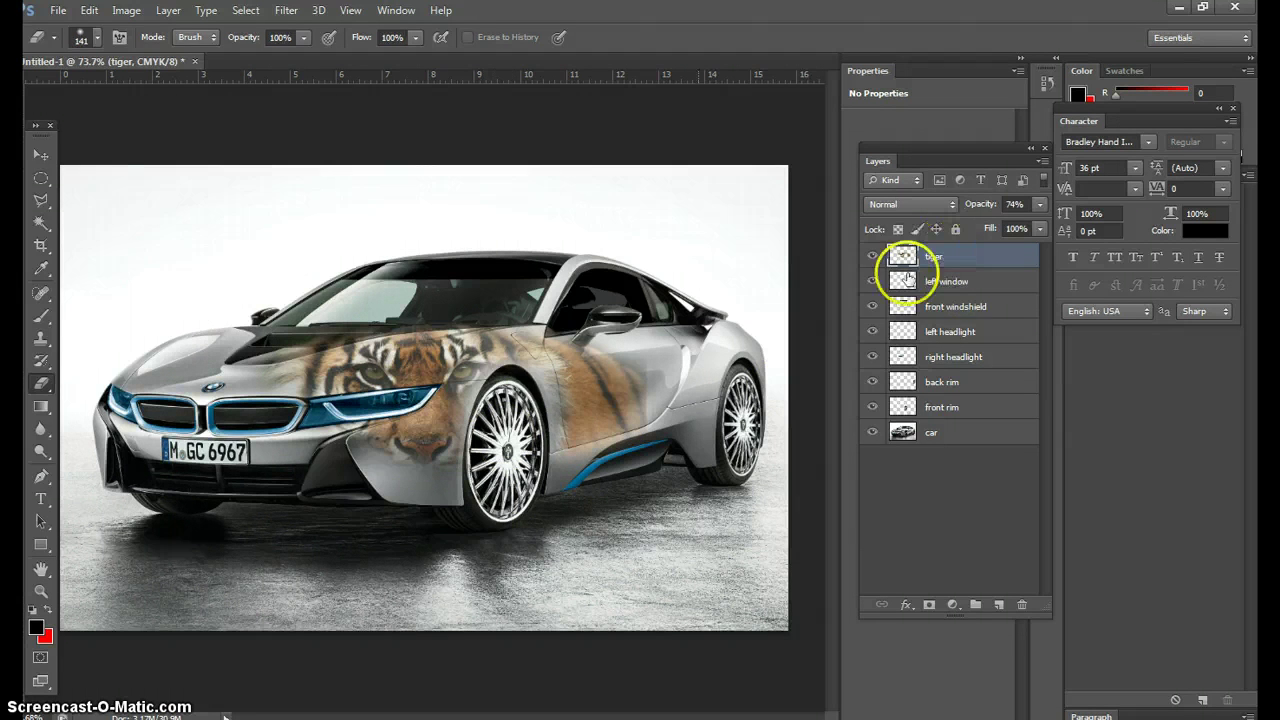
left_click(40, 156)
left_click_drag(346, 357, 157, 223)
key("ctrl+z")
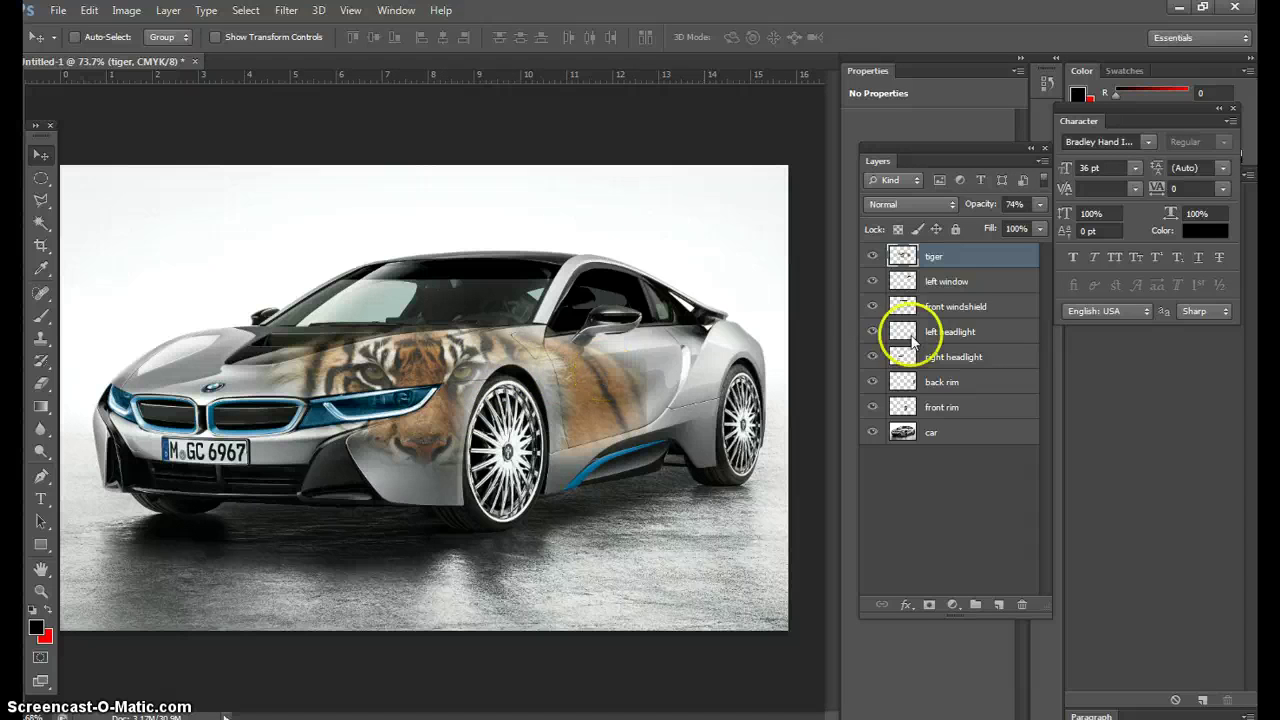
Step: Isolate the tiger layer to examine its remaining shape, and restore the visibility of all other layers
mouse_move(872, 331)
left_mouse_down()
mouse_move(873, 281)
mouse_move(870, 318)
left_mouse_up()
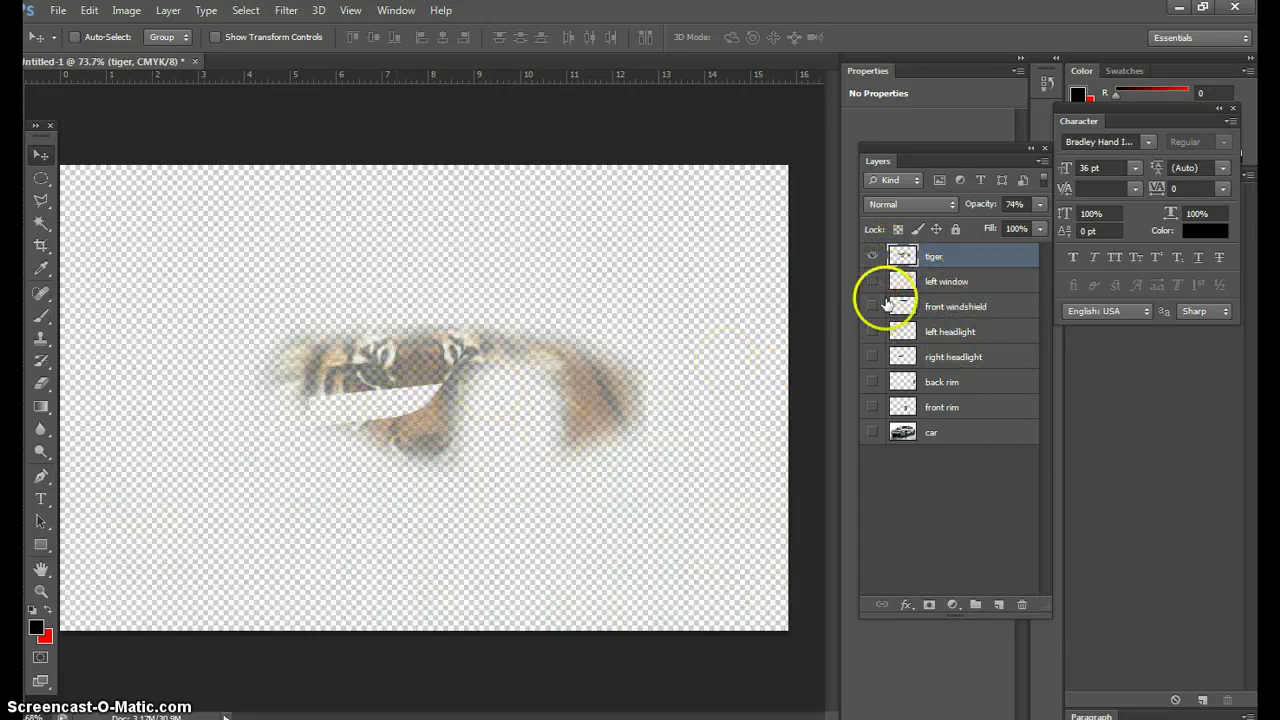
key("ctrl+z")
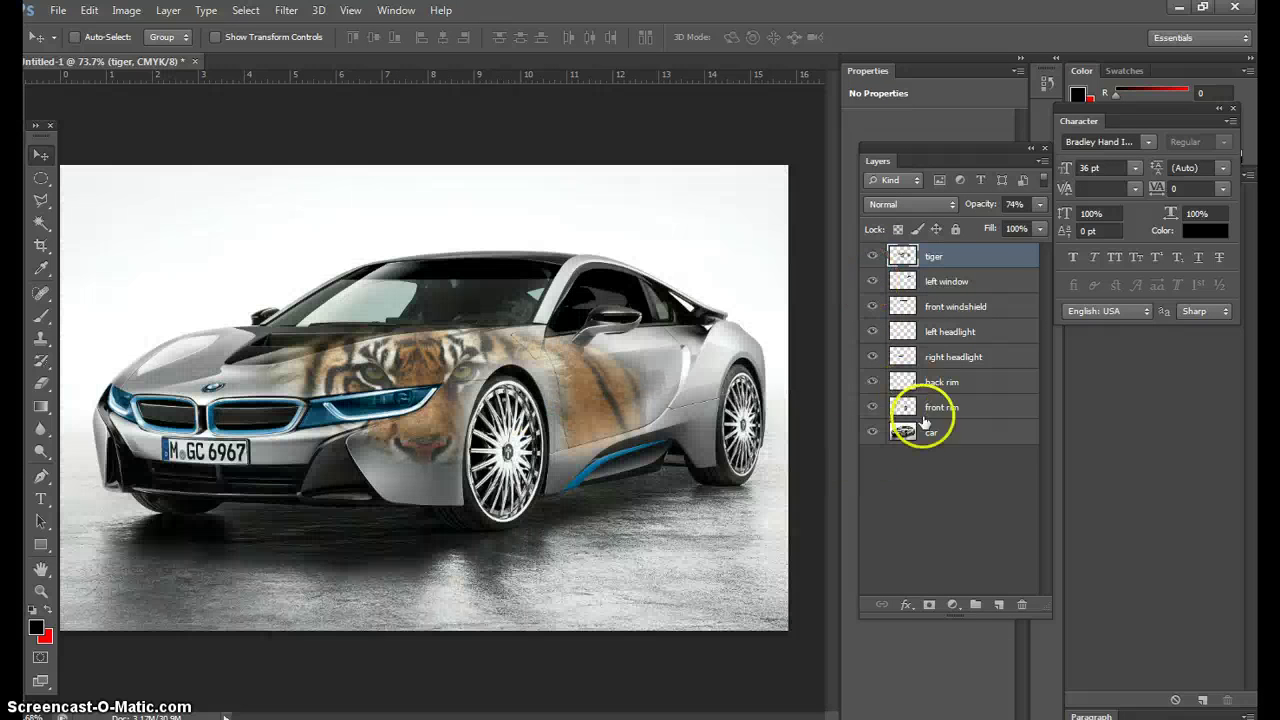
Step: Set the tiger layer's opacity to 80%
left_click(1040, 205)
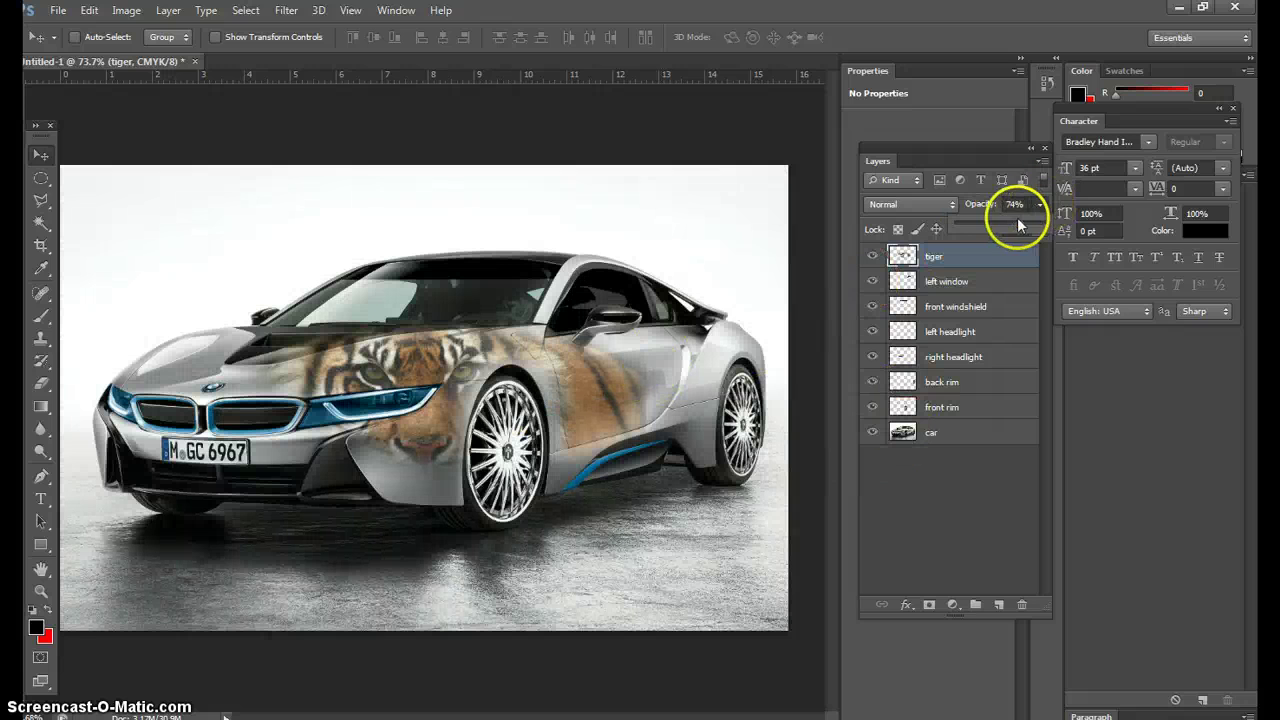
left_click_drag(1020, 224, 1044, 224)
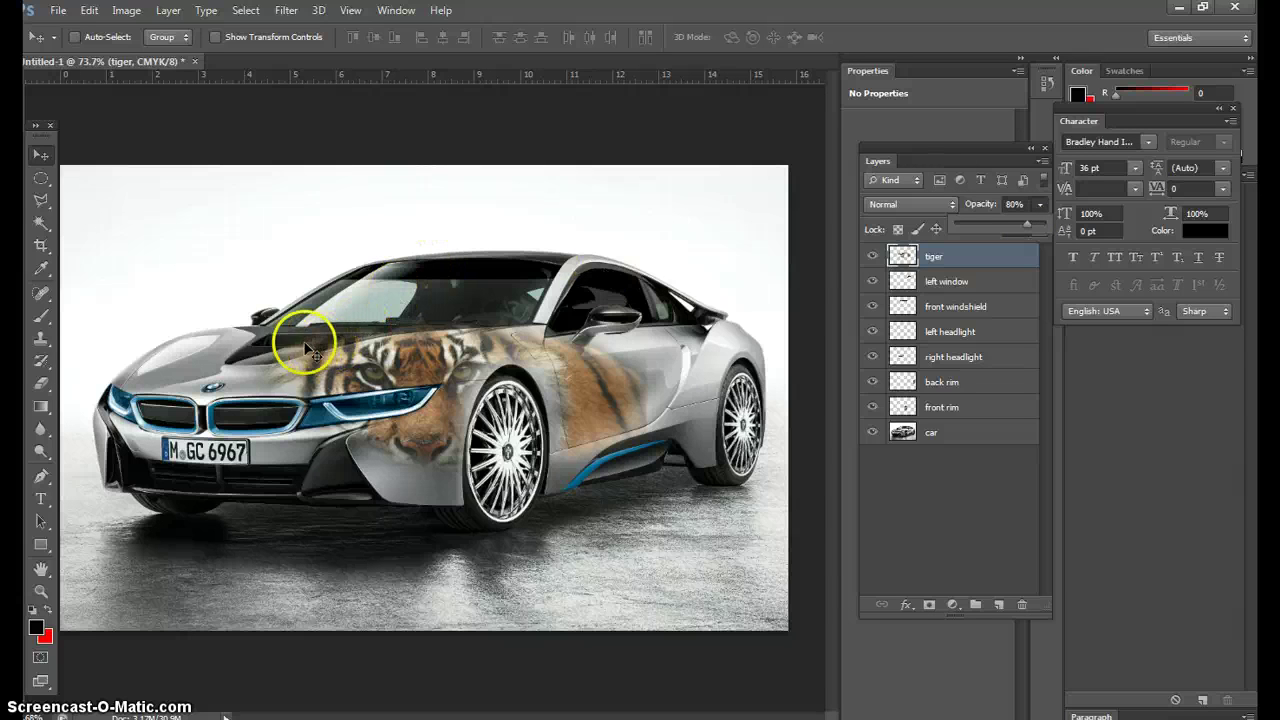
Step: Switch to the Eraser for the tiger layer
left_click(38, 384)
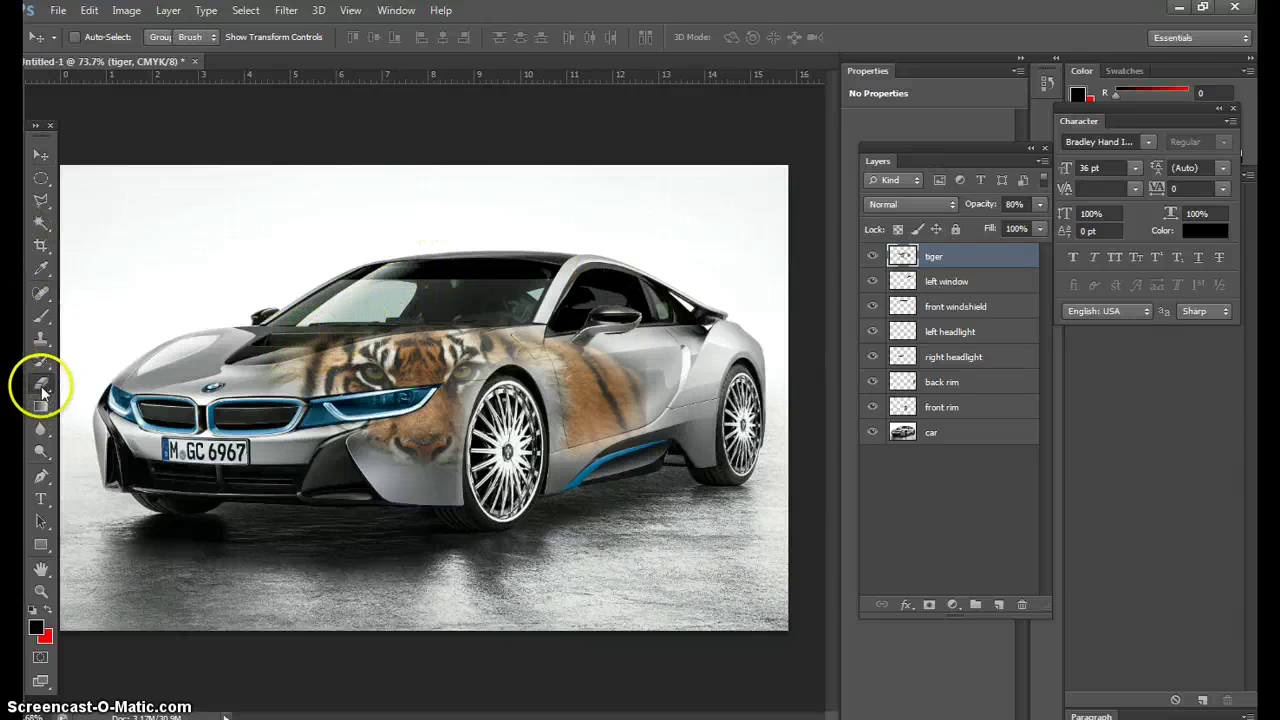